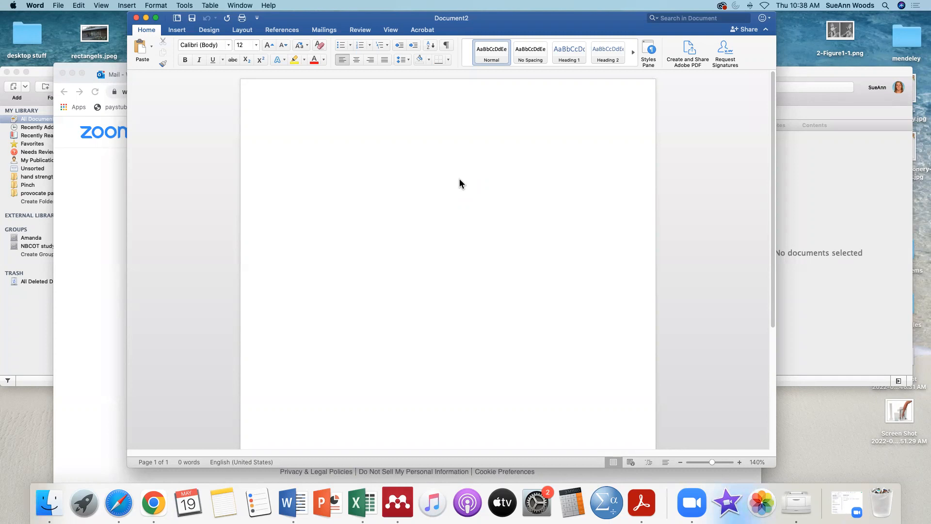
Step: Write the sentence "Hand grip strength is stronger in men than women" in the blank document
text(Hand grip strength)
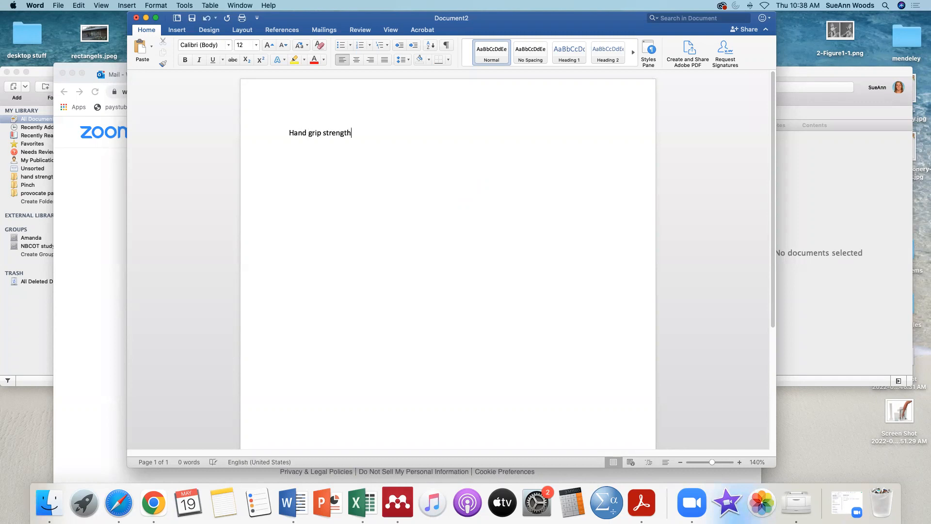
text( is stronger in men than women)
Step: Start a Mendeley citation after the sentence, adding the 2001 hand strength reliability and 2012 power line maintainers papers from "grip" searches
click(293, 33)
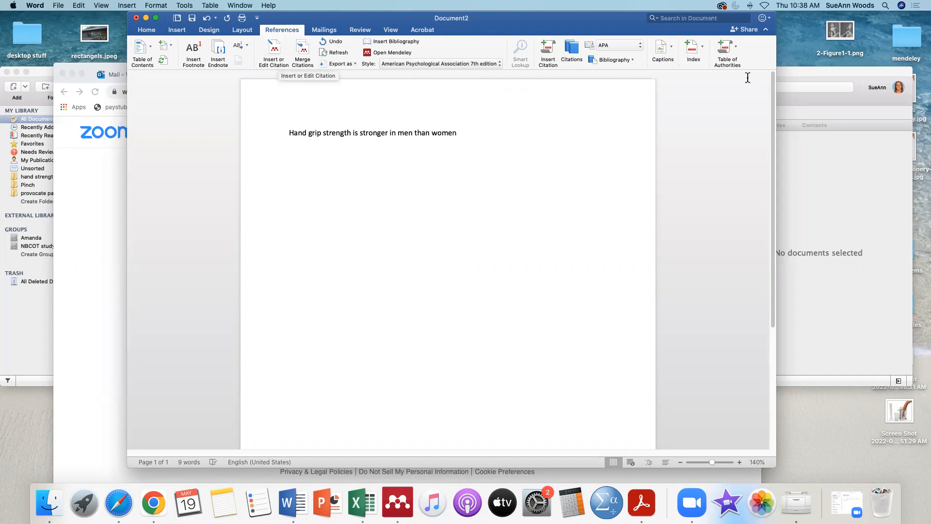
click(275, 51)
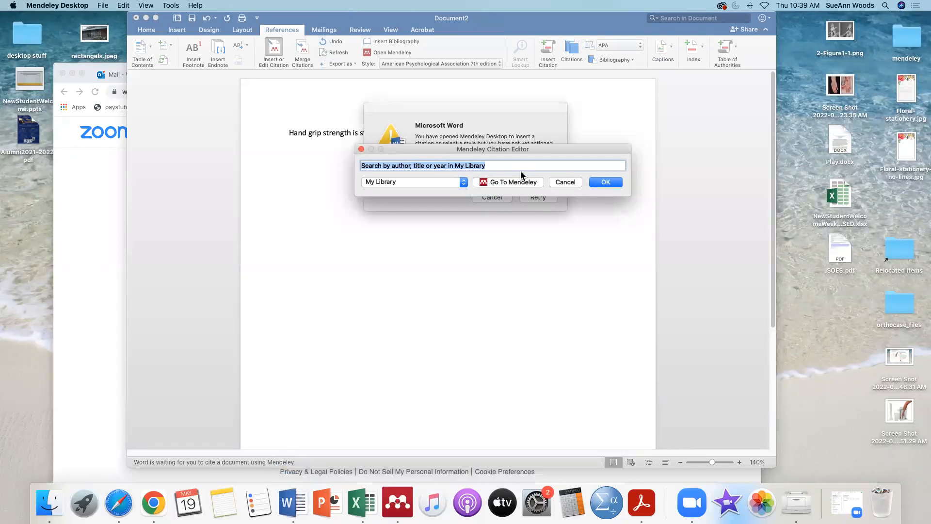
text(grip)
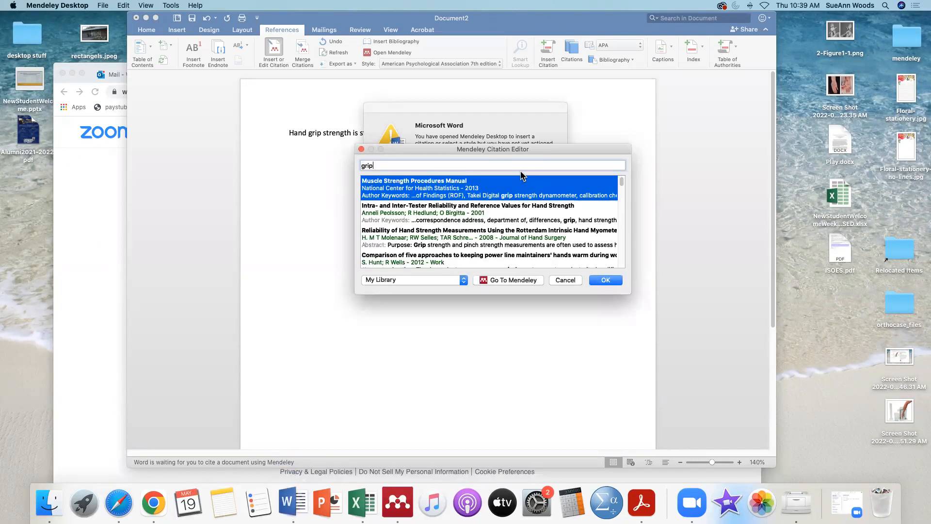
double_click(483, 216)
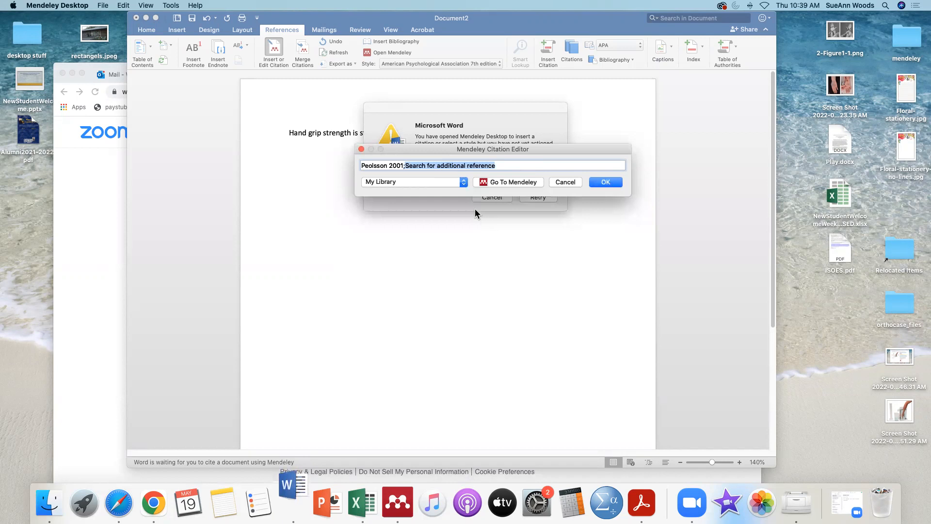
text(grip)
double_click(430, 262)
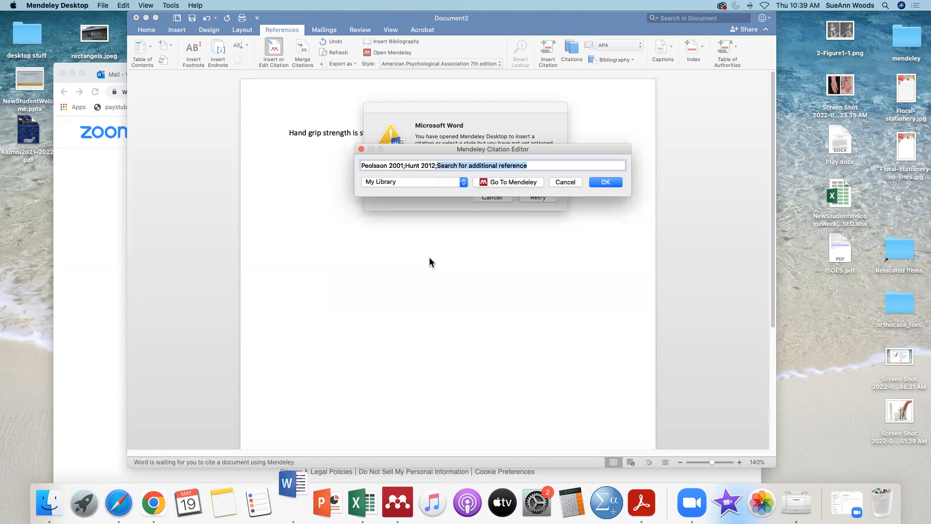
Step: Search for "grip strength", add the 2012 paper comparing three hand dynamometers as a third reference, and insert the combined citation
text(grip)
scroll(441, 240, down, 5)
scroll(442, 244, down, 3)
text(stre)
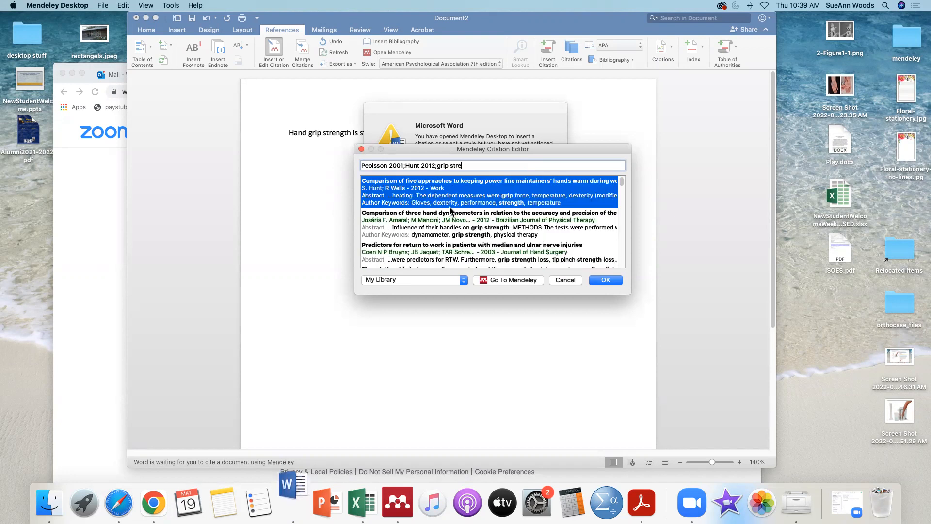
text(n)
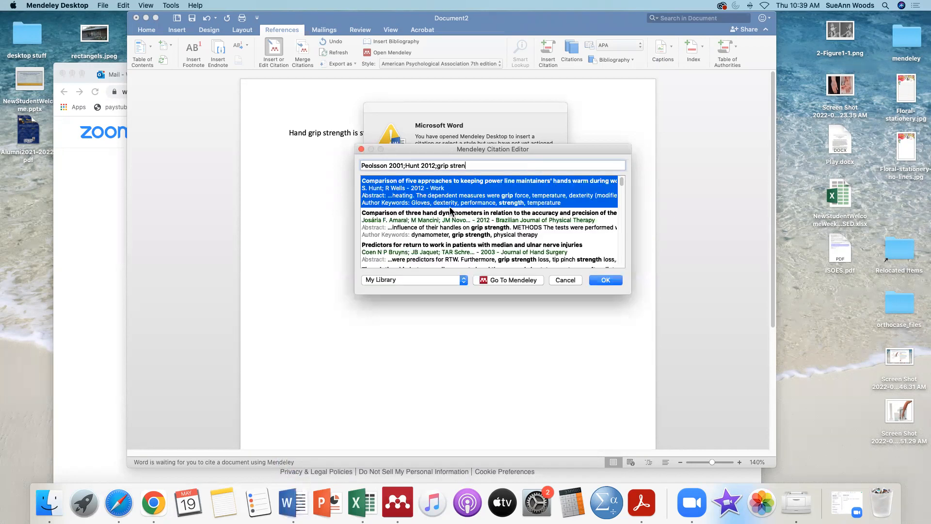
text(gth)
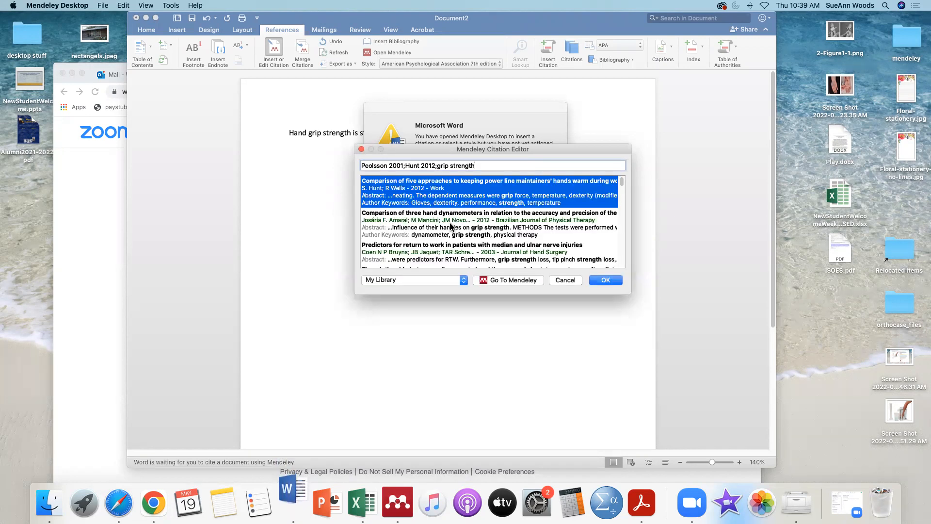
double_click(450, 221)
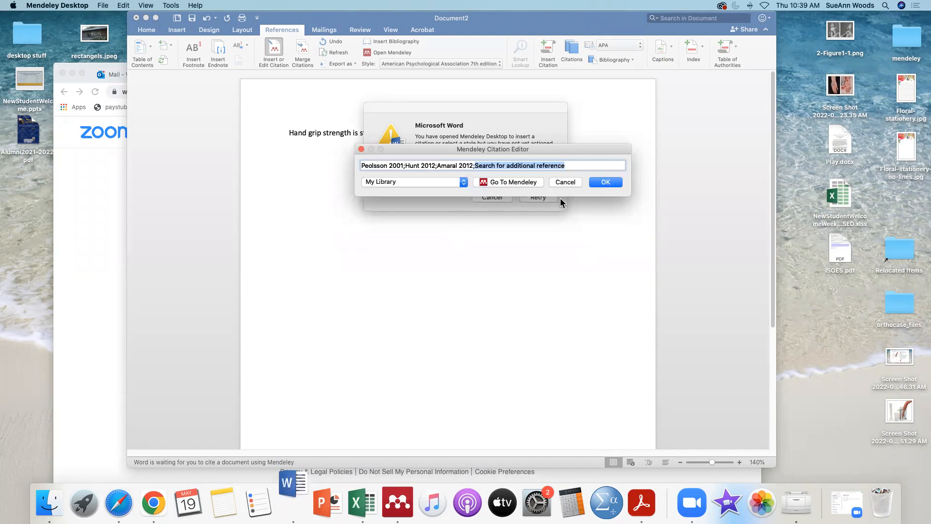
click(598, 183)
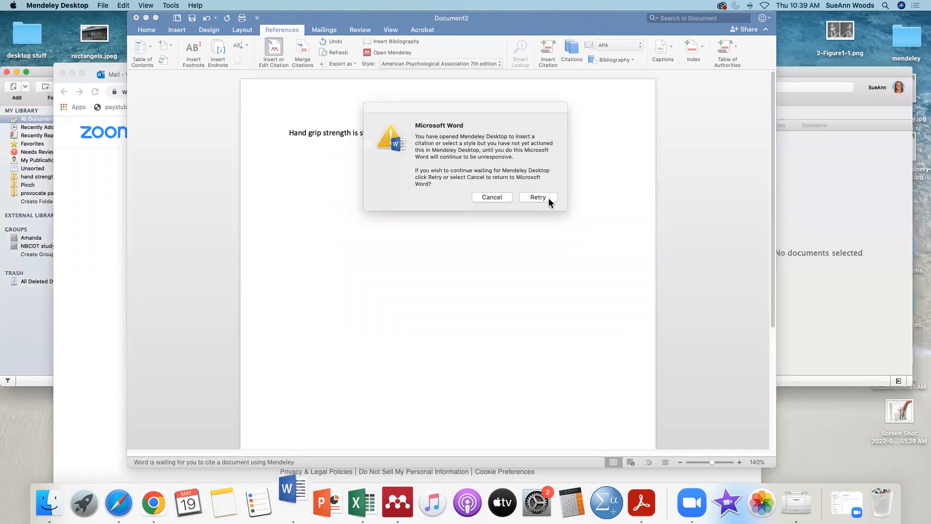
click(549, 198)
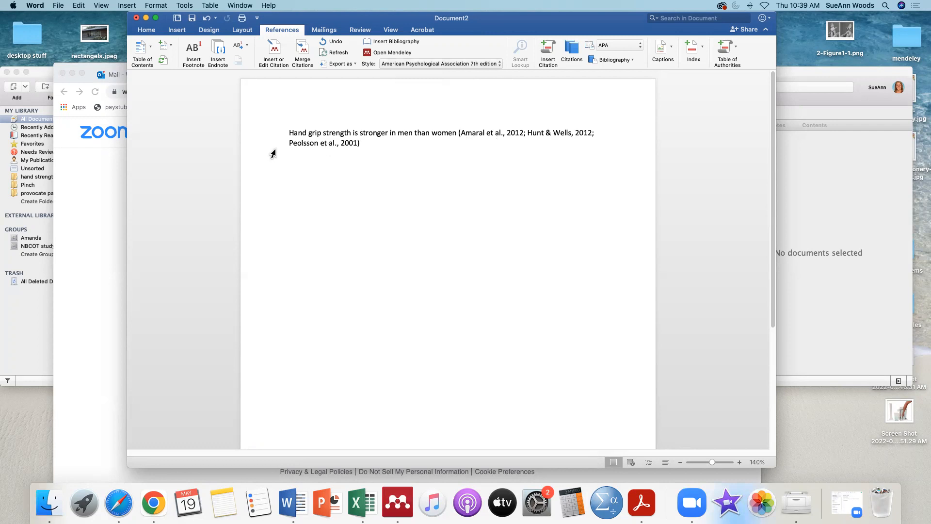
Step: End the sentence with a period and insert the Mendeley bibliography a few lines below it
text(.)
key(Return)
key(Return)
key(Return)
drag(597, 27, 593, 43)
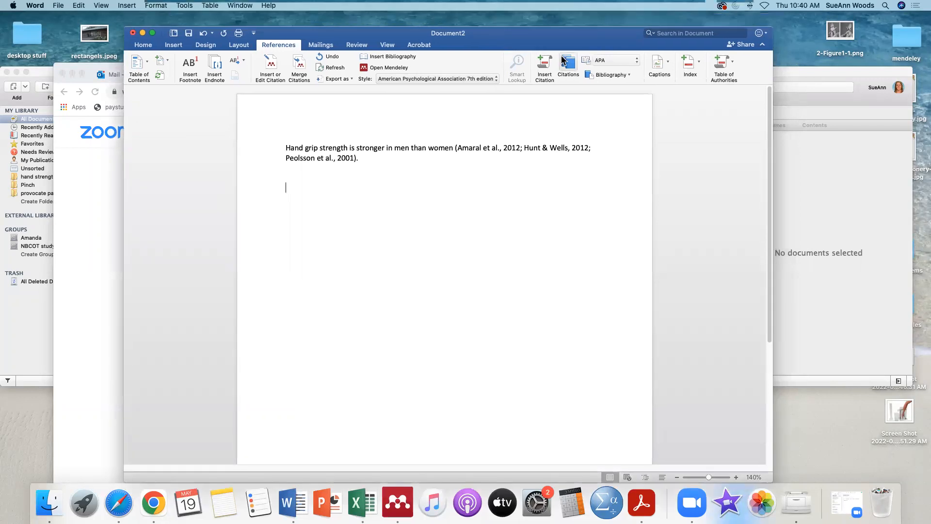
click(404, 61)
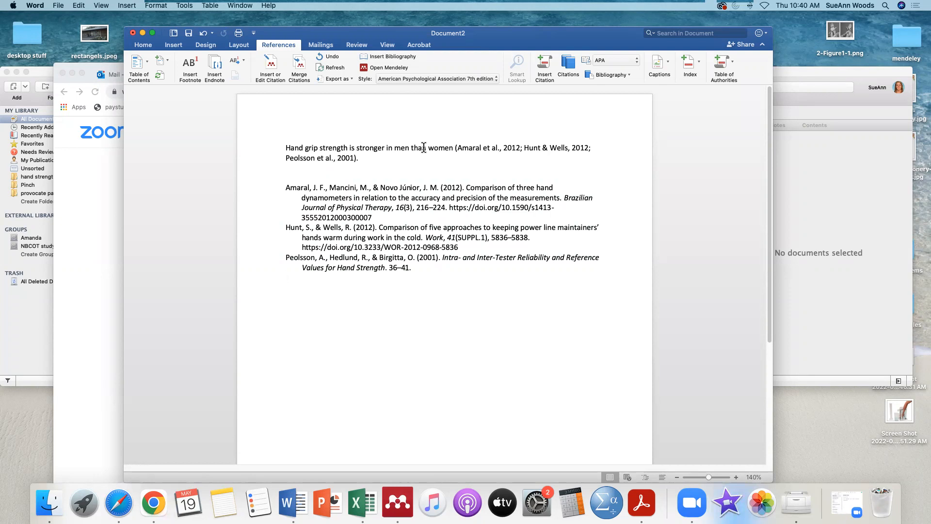
Step: Change the document's citation style to American Medical Association
click(441, 77)
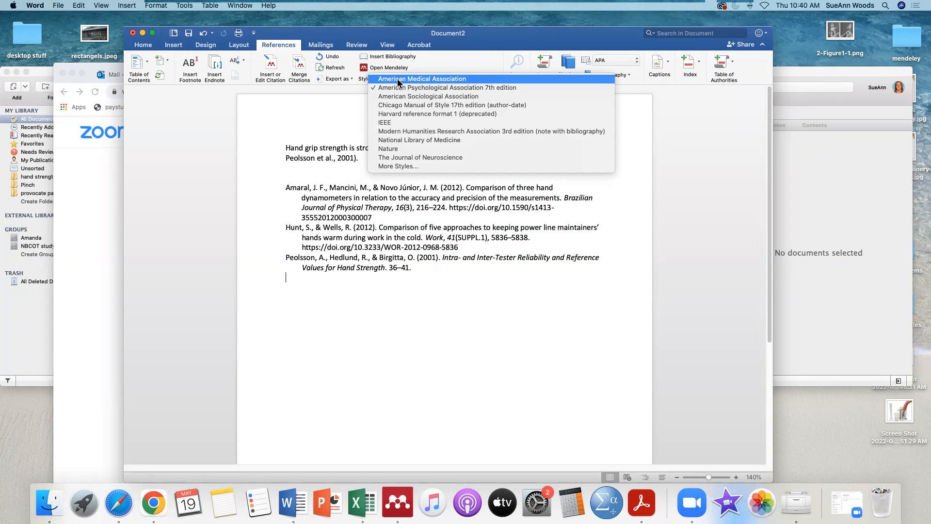
click(462, 80)
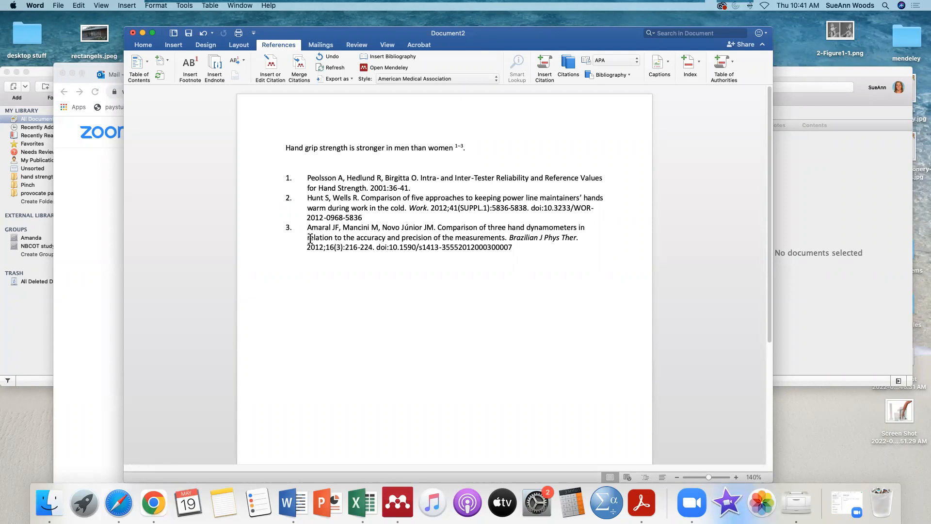
Step: Switch to Chrome, show the Mendeley Reference Manager download page and highlight its main heading
click(110, 220)
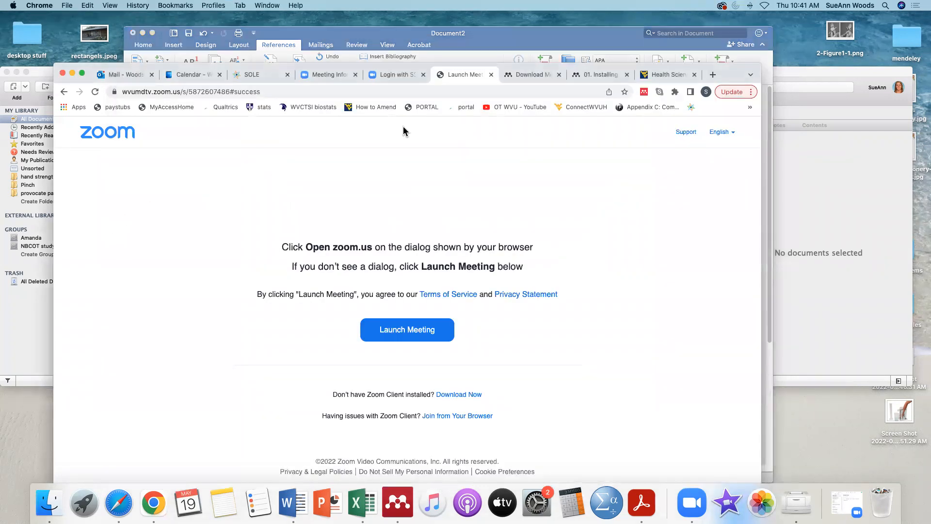
click(532, 75)
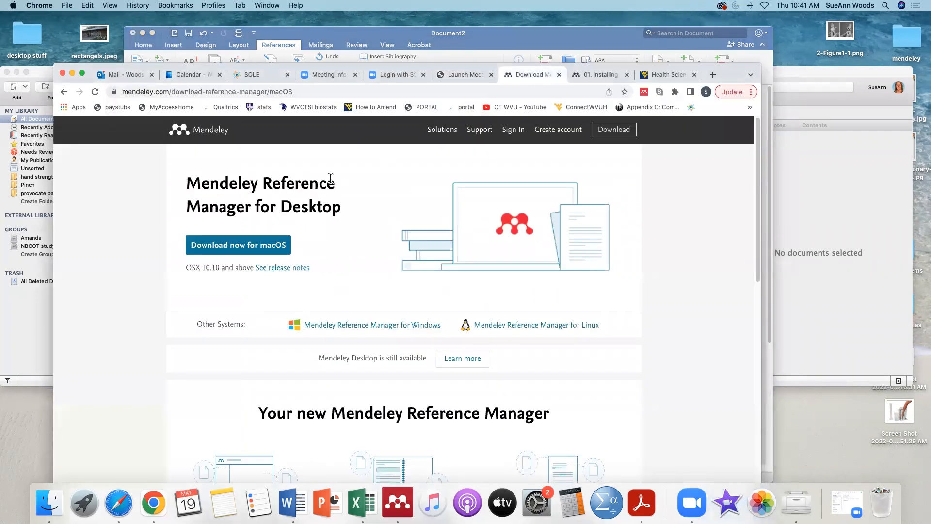
drag(201, 185, 332, 206)
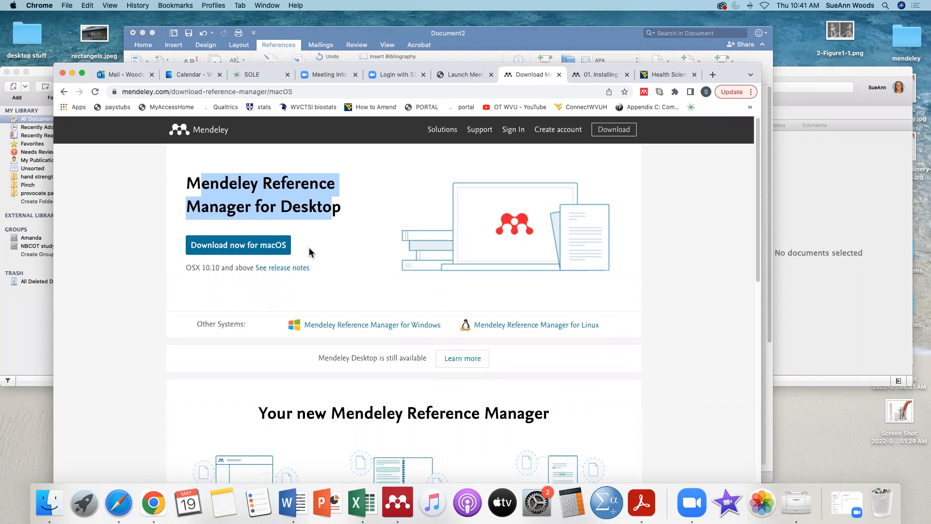
Step: Switch to Mendeley Desktop and move its window lower on the screen
click(827, 177)
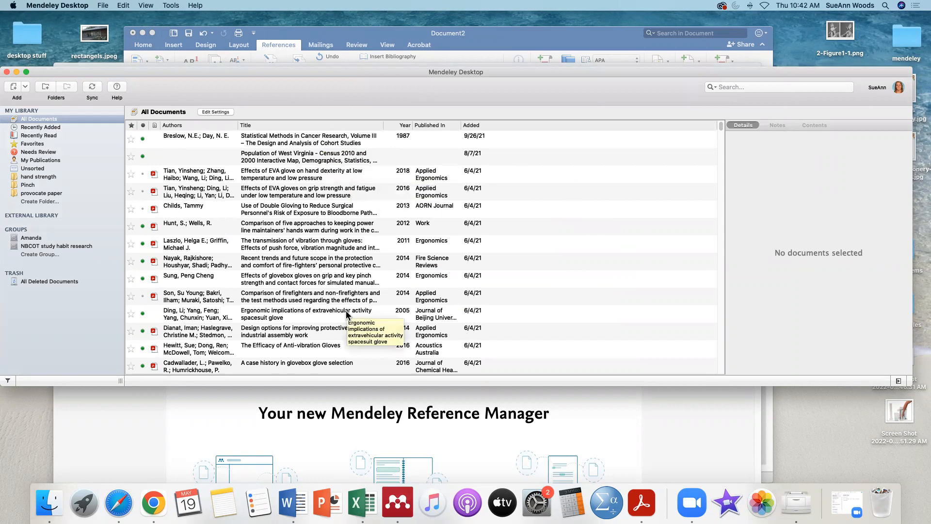
drag(493, 71, 493, 134)
drag(478, 211, 476, 251)
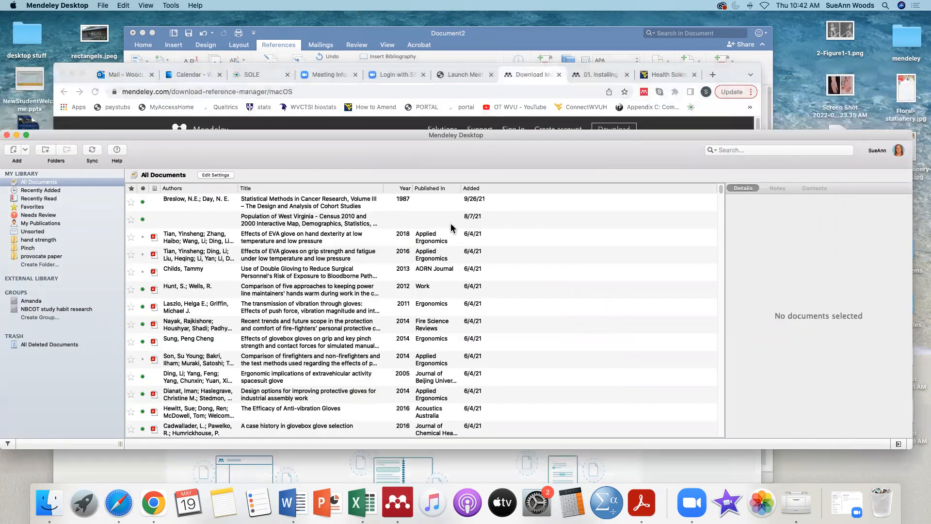
Step: Return to Chrome and read Mendeley's guide on installing the citation plugin, including the example of its install options
click(355, 150)
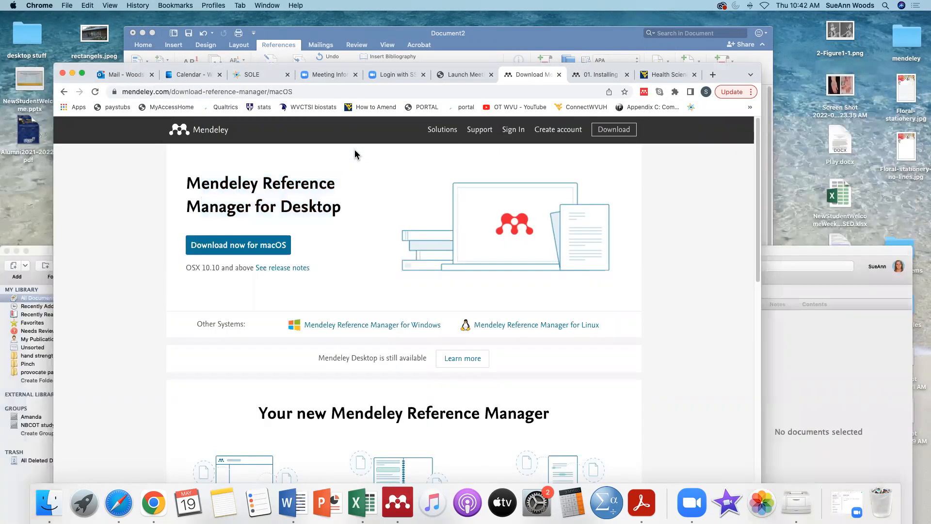
click(595, 73)
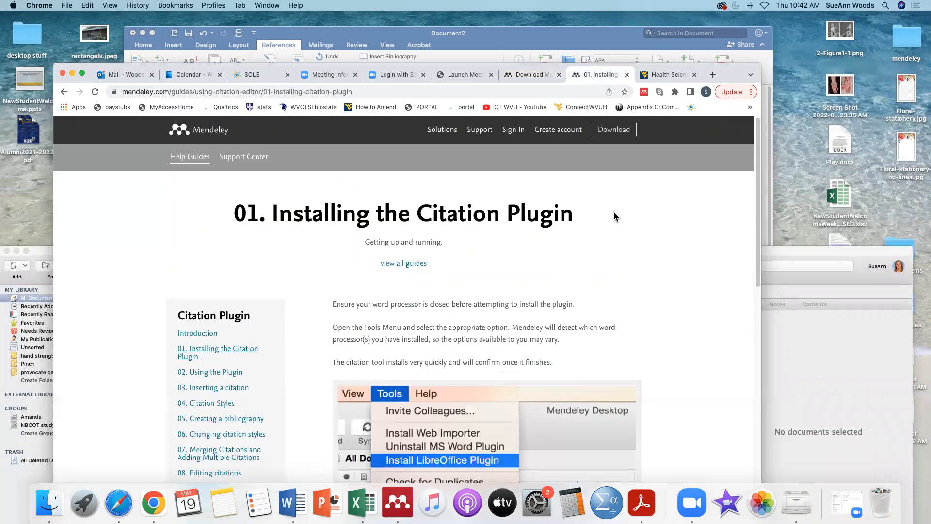
scroll(614, 214, down, 2)
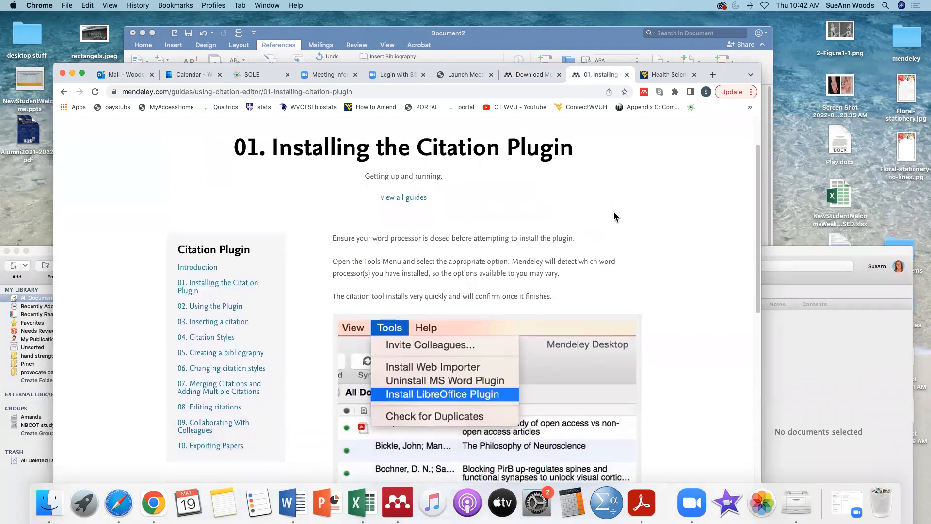
scroll(613, 216, down, 1)
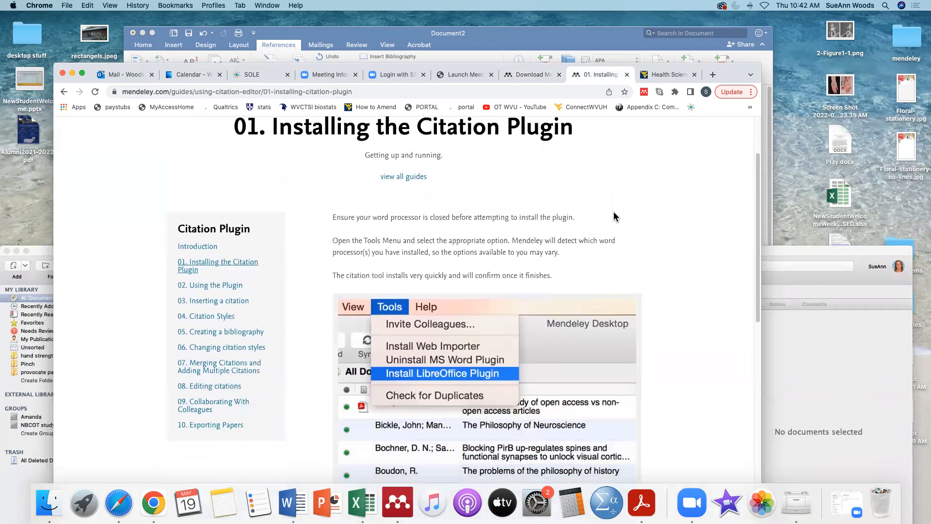
scroll(614, 216, down, 3)
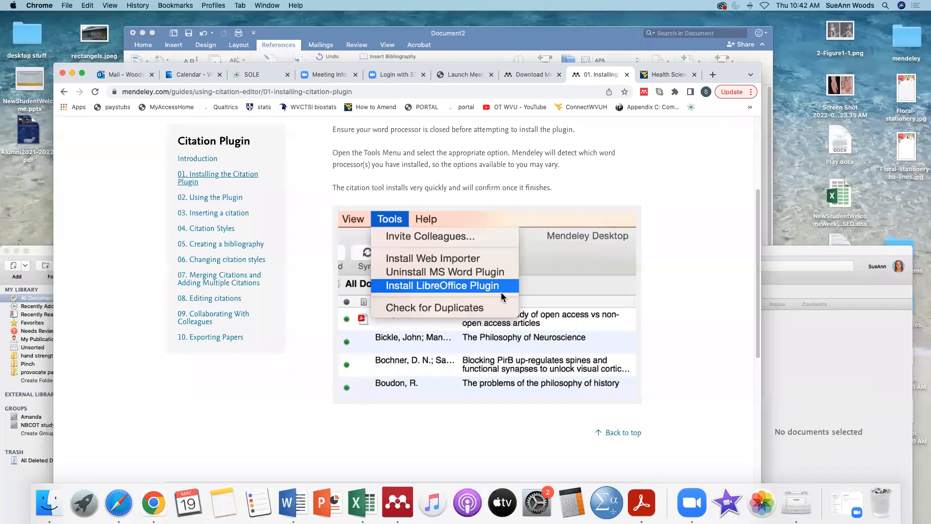
Step: Show the WVU Health Sciences Library page and get its Search All field ready for input
click(666, 75)
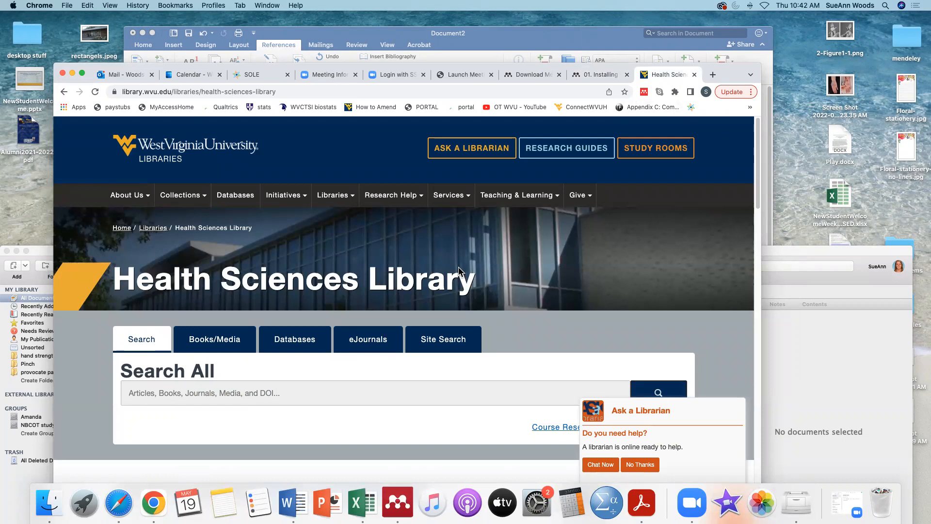
click(645, 93)
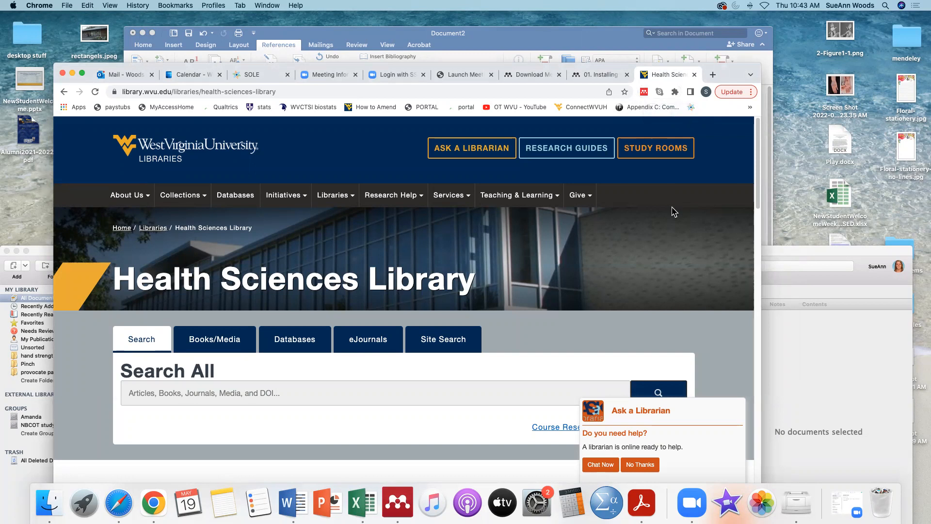
scroll(671, 211, down, 5)
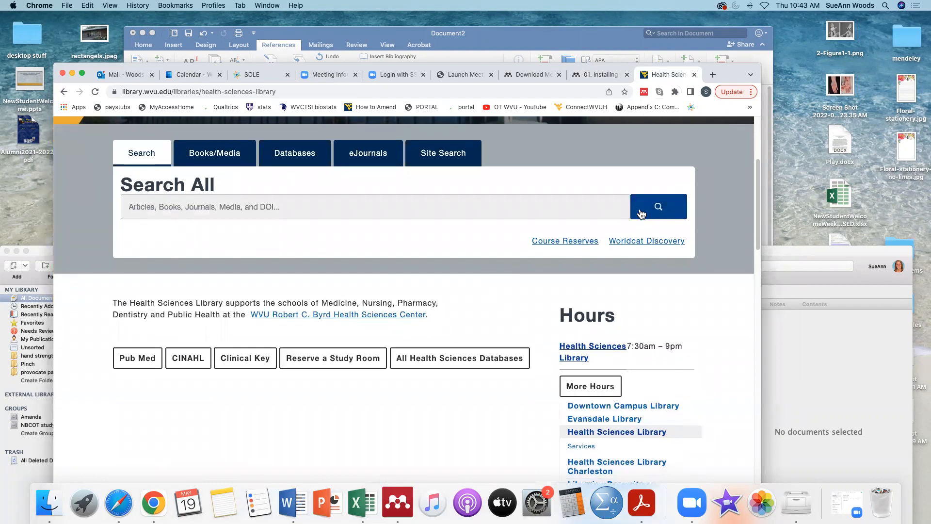
click(531, 208)
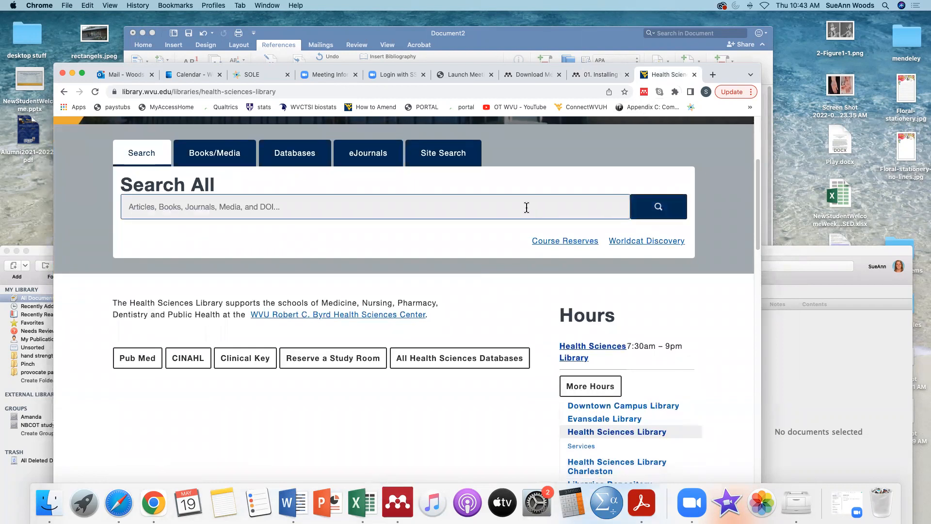
click(252, 208)
text(grip s)
key(BackSpace)
key(BackSpace)
key(BackSpace)
key(BackSpace)
key(BackSpace)
key(BackSpace)
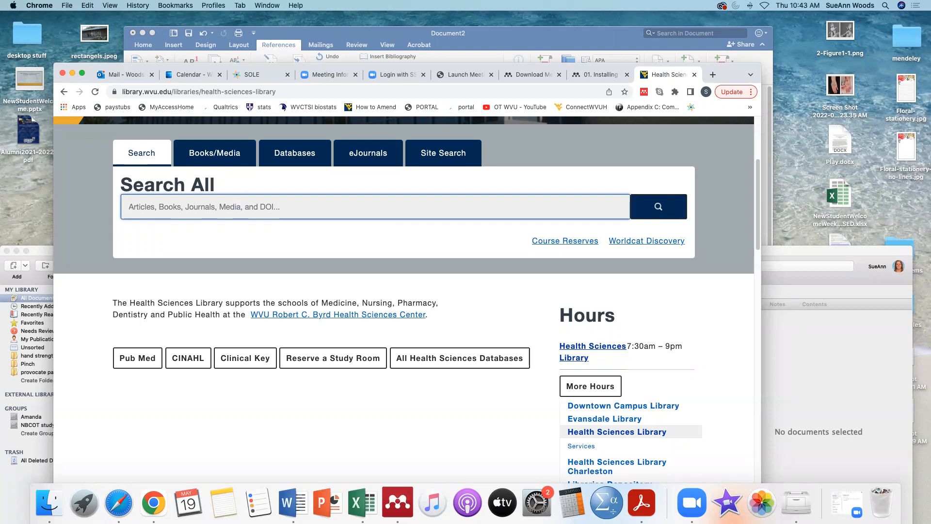
Step: Search all library resources for "swan neck" and move the browser window up to show more of the page
text(swan neck)
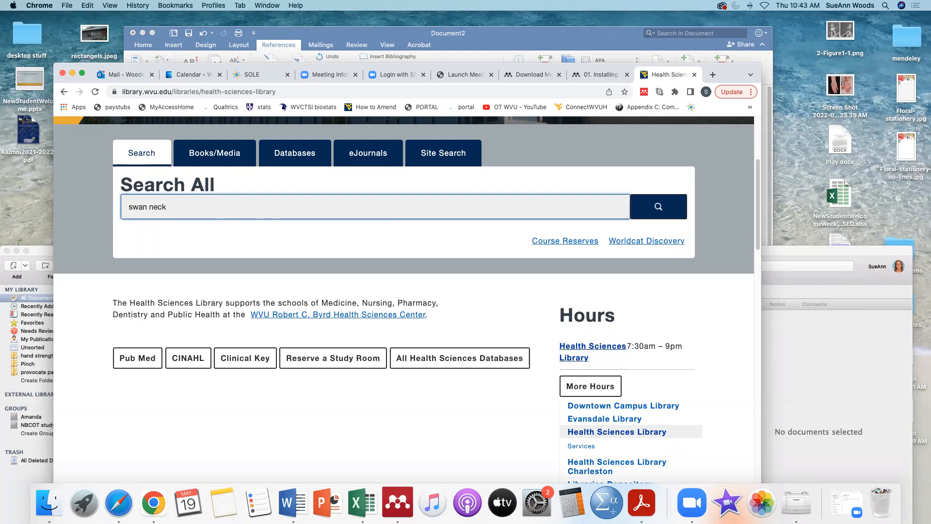
key(Return)
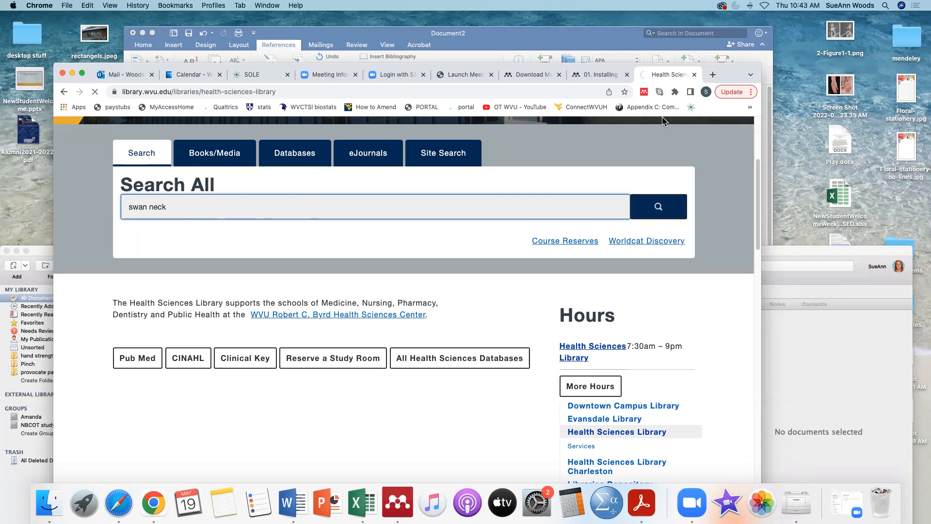
drag(742, 73, 741, 31)
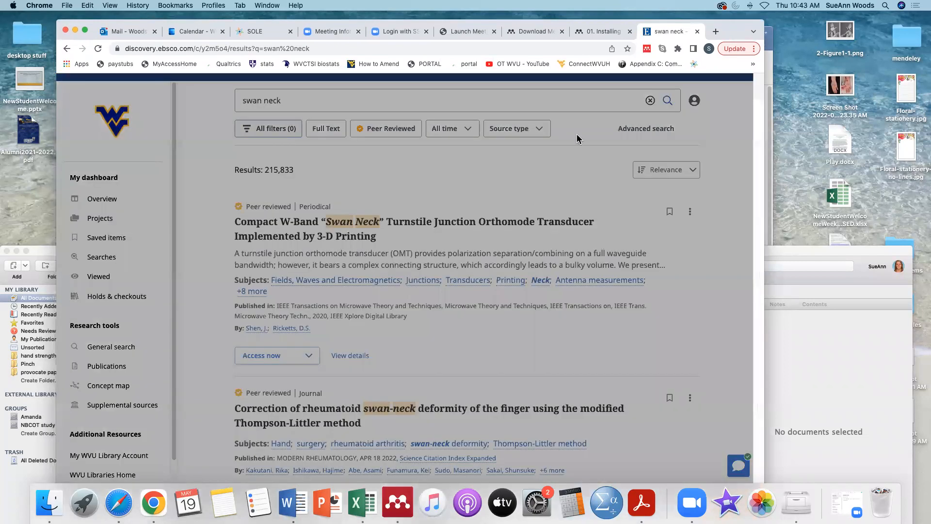
Step: Filter the "swan neck" search results to peer-reviewed items with full text
click(272, 133)
click(586, 155)
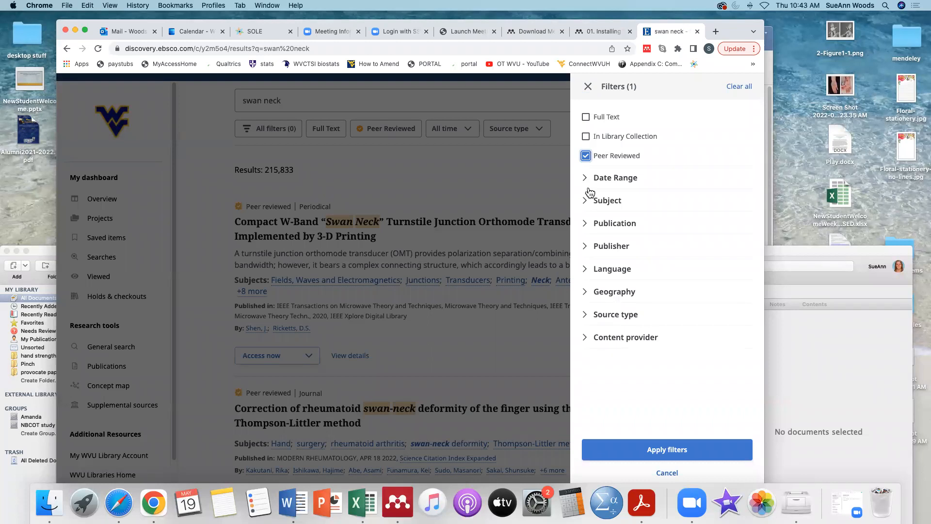
click(586, 117)
click(635, 451)
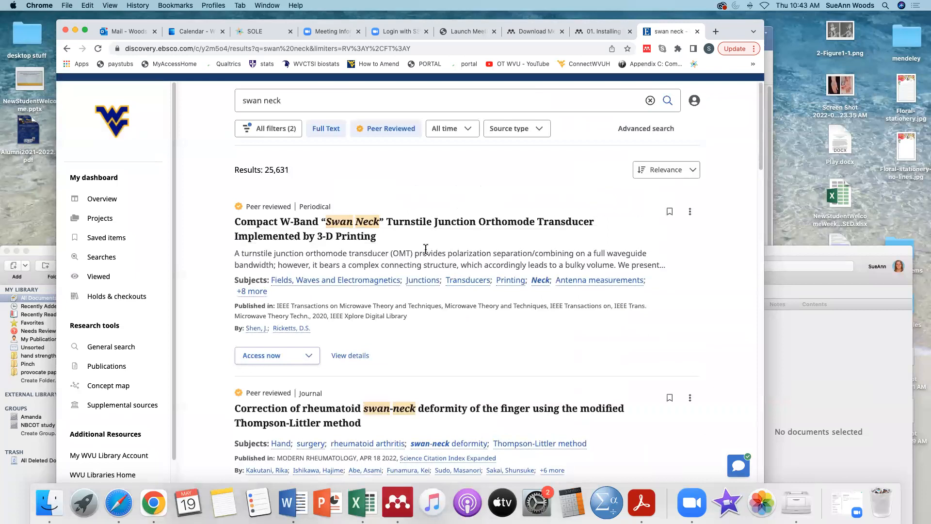
Step: Look over the Publication filter options and limit the results to the Academic Journals source type
click(271, 128)
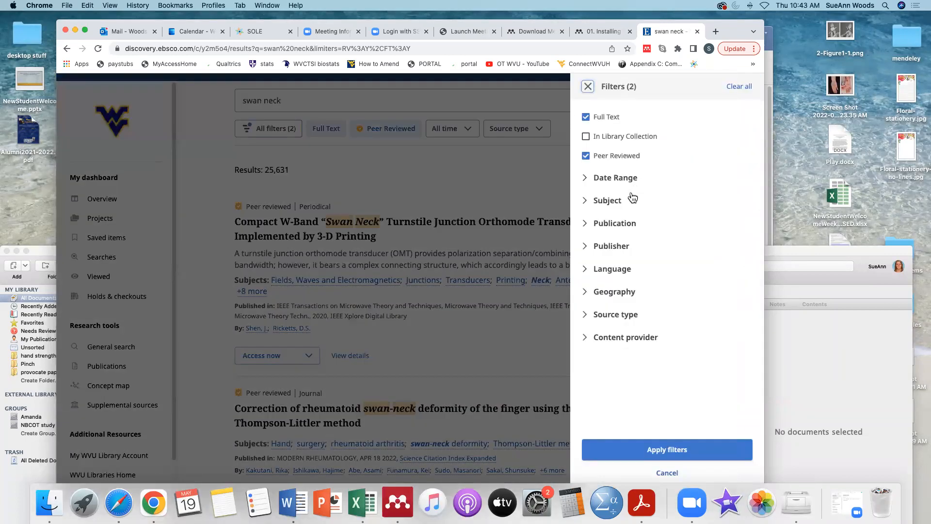
click(620, 225)
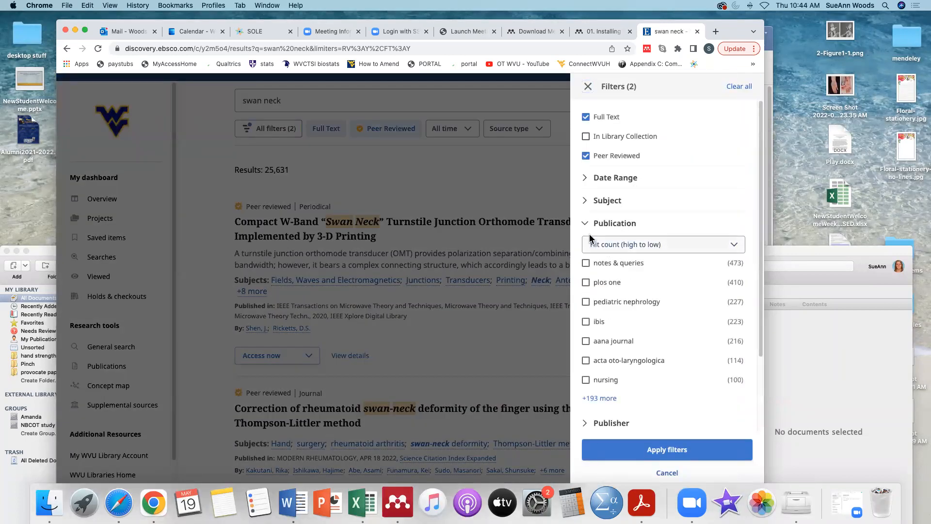
click(619, 226)
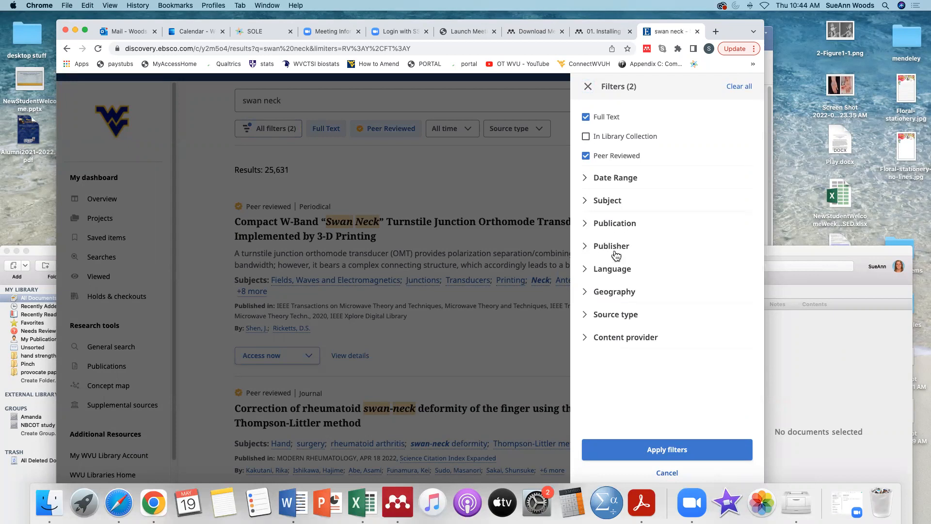
click(617, 315)
click(624, 309)
click(696, 451)
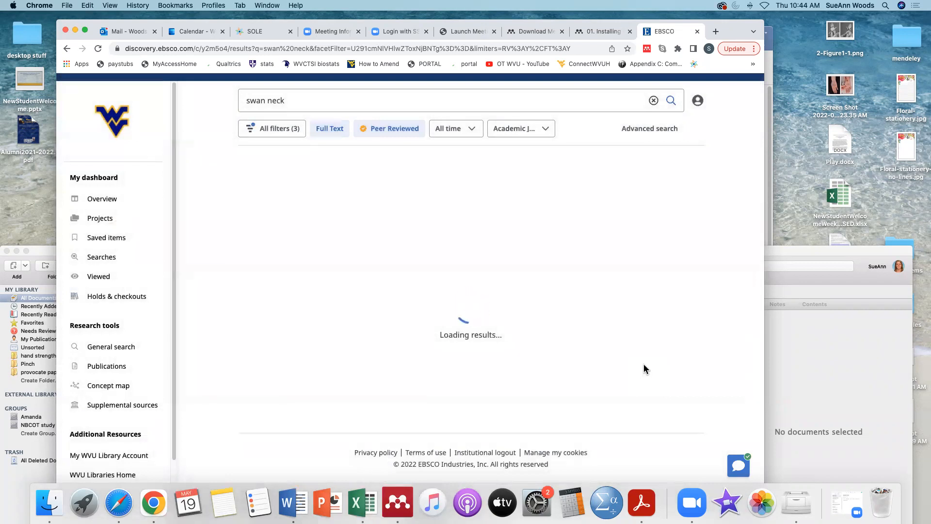
Step: Open the article on correcting rheumatoid swan-neck deformity and follow Find it @ WVU Libraries to the publisher's page
scroll(644, 369, down, 3)
scroll(644, 369, down, 3)
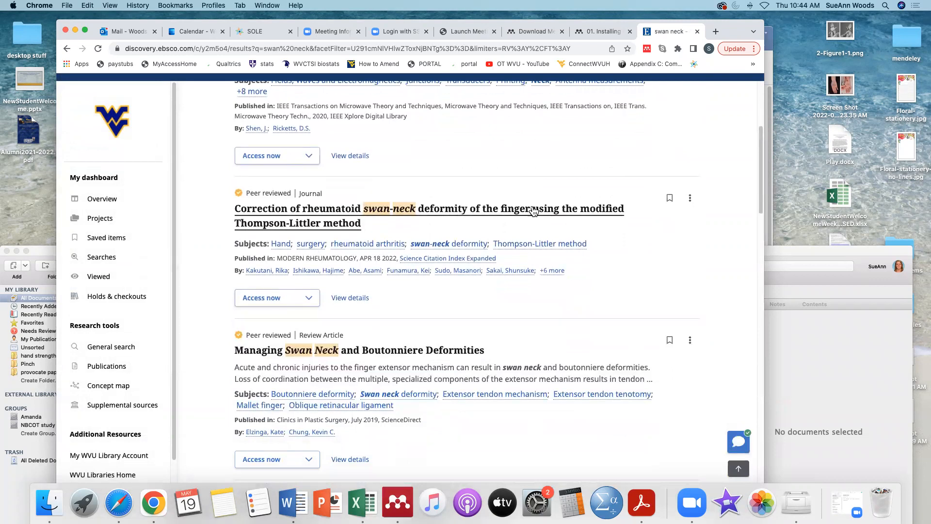
click(518, 212)
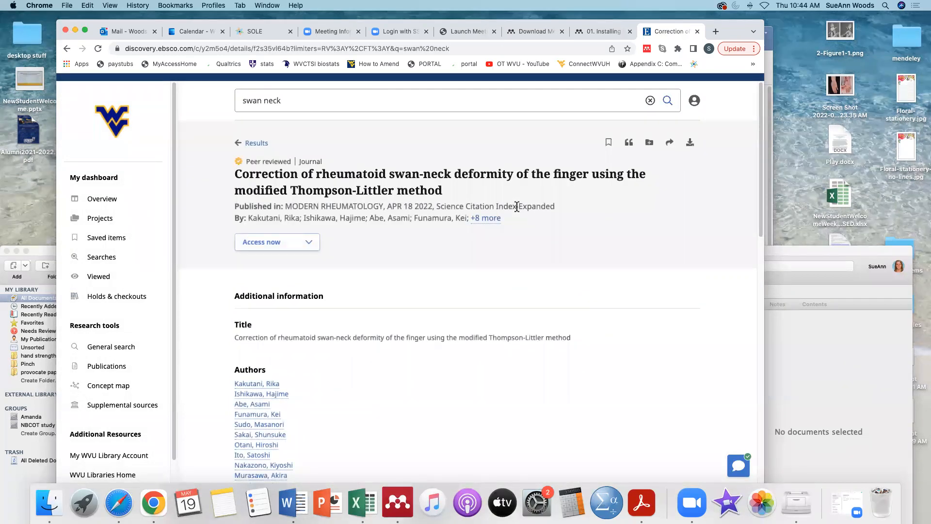
click(287, 243)
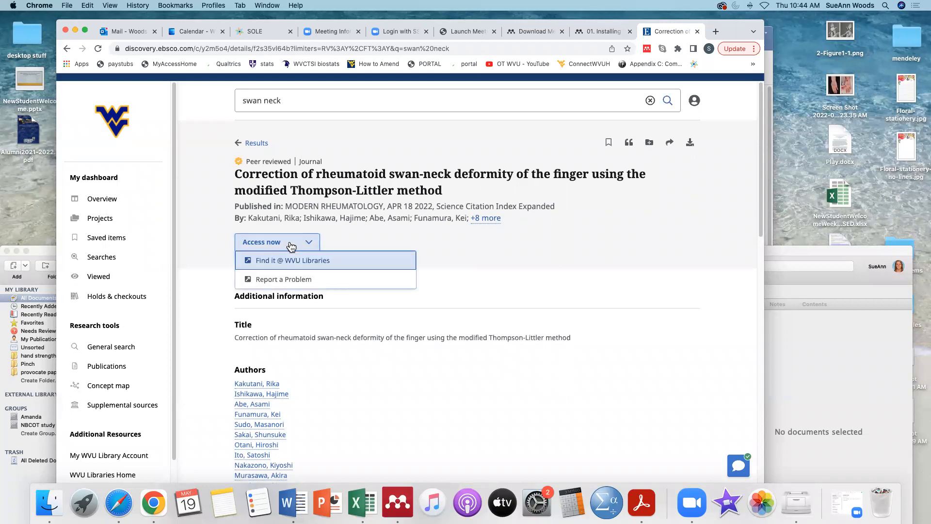
click(299, 261)
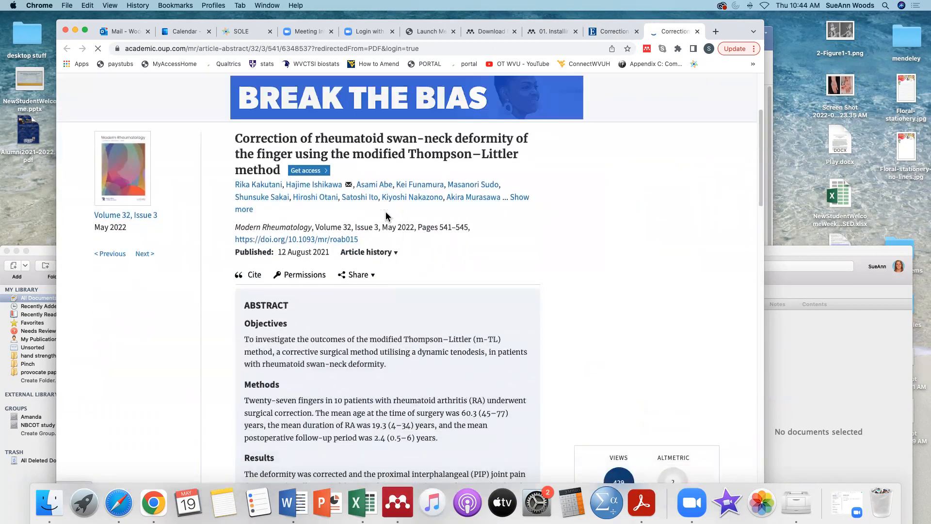
Step: Check the access options on the publisher's article page, return to its abstract and close that page
click(326, 175)
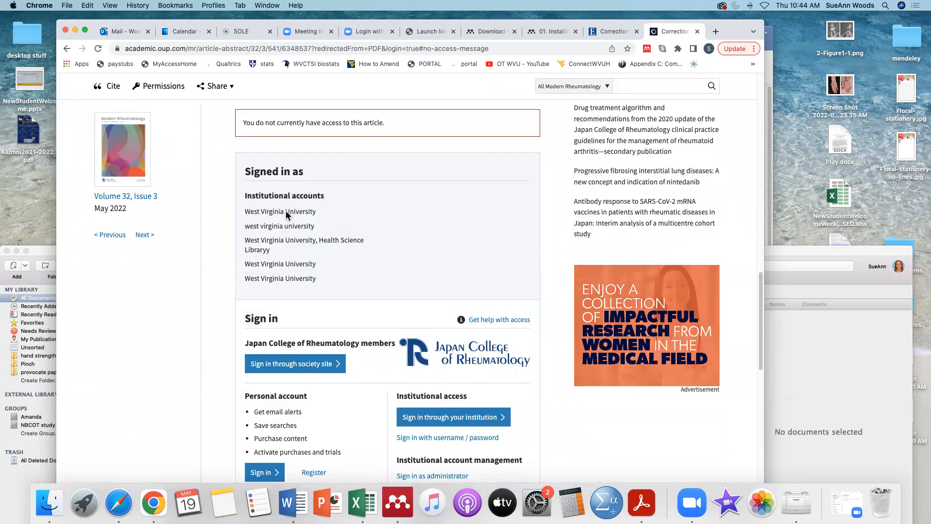
scroll(364, 194, up, 5)
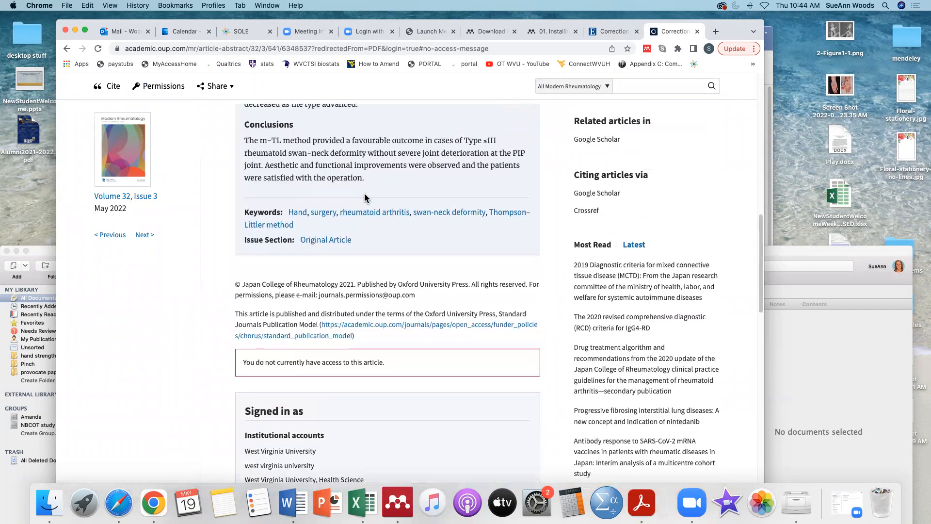
scroll(365, 196, up, 7)
scroll(365, 196, up, 6)
click(67, 48)
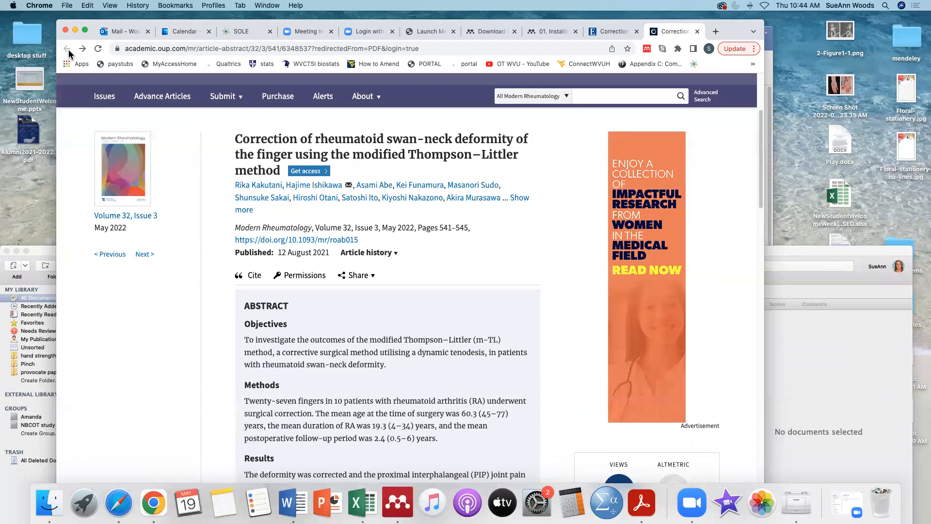
click(697, 31)
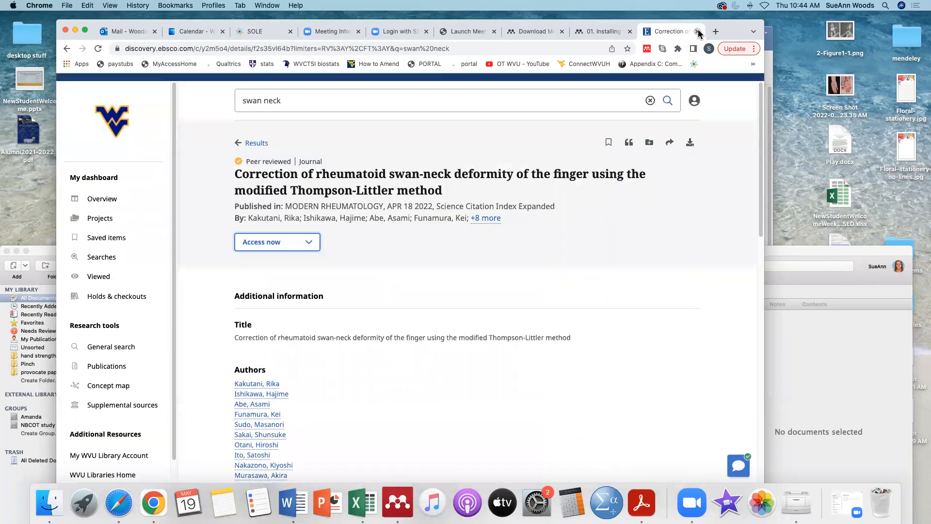
Step: Close the library results page, search the web for "wvu hsc library" in a new tab and open the Health Sciences Library site
click(697, 31)
key(super+t)
text(wvu )
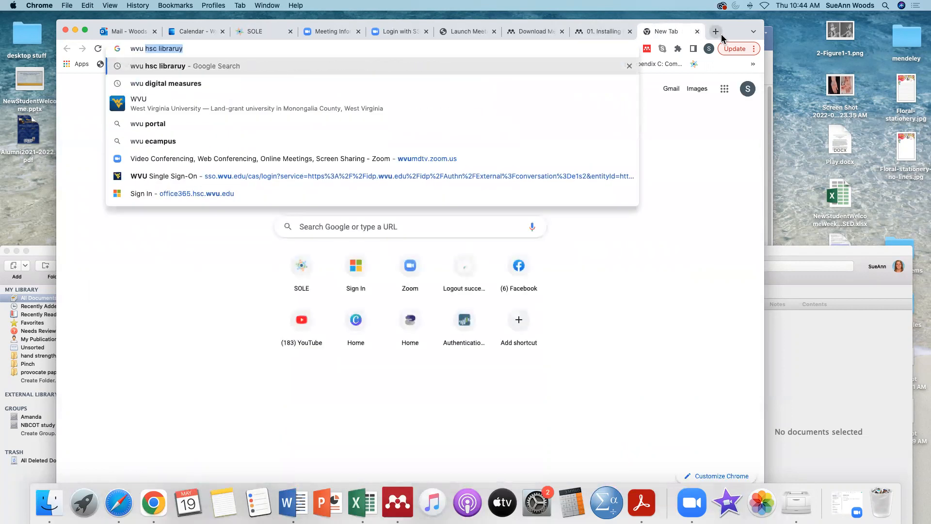
text(hsc libraruy)
key(Return)
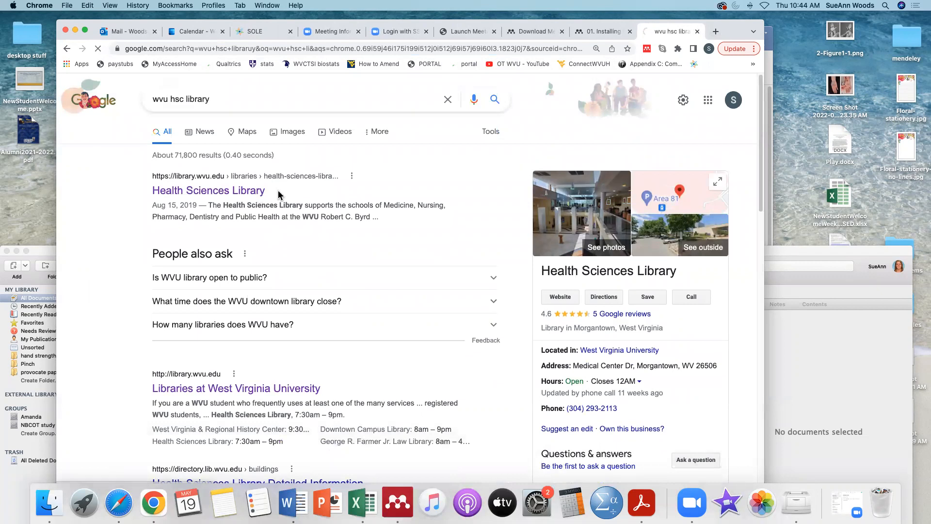
click(265, 192)
Step: Search all library resources for "hand pain"
click(231, 353)
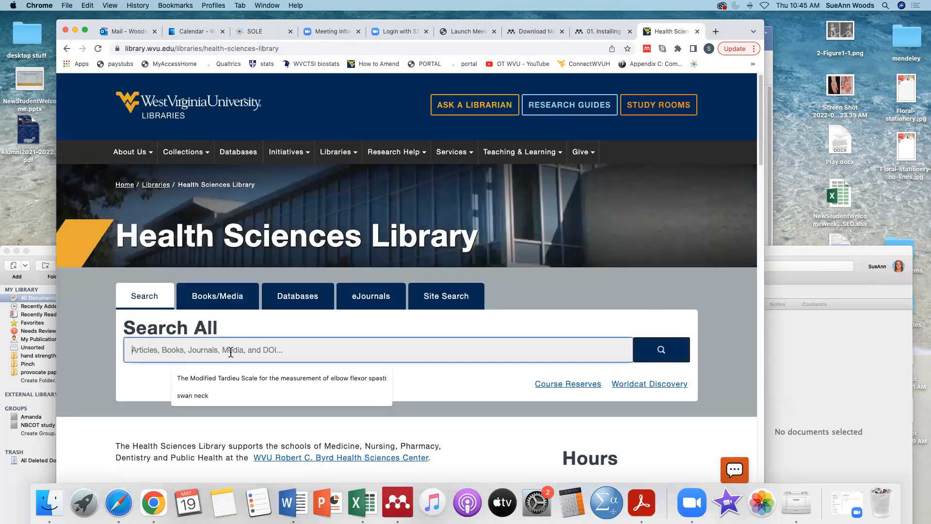
text(hand)
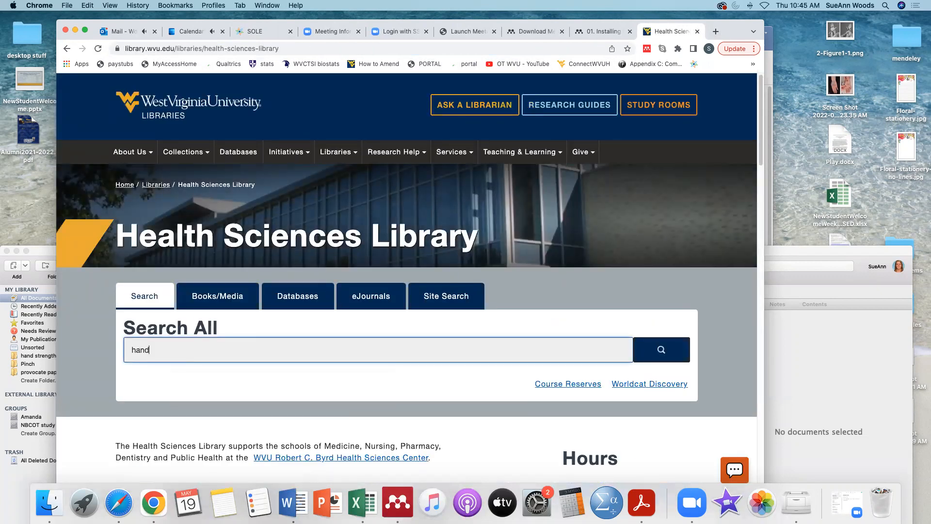
key(Return)
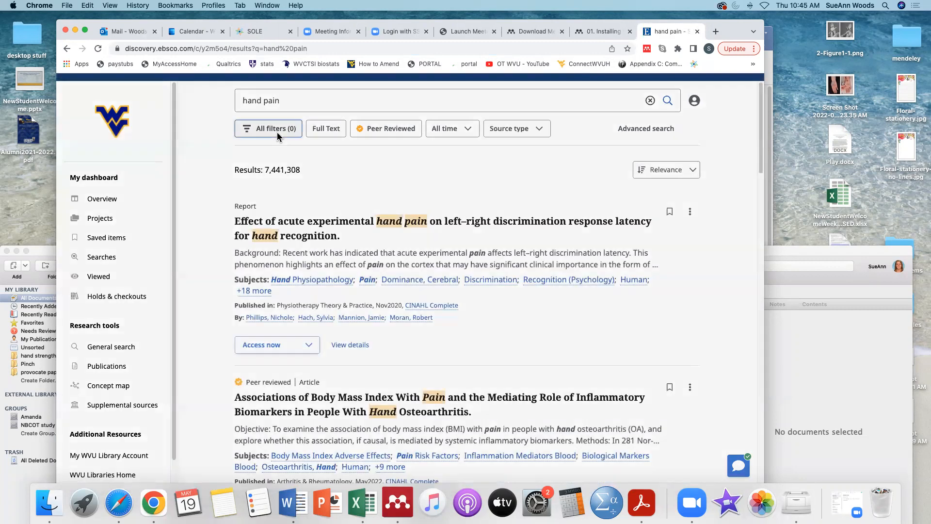
Step: Filter the "hand pain" results to Peer Reviewed, Full Text and the Academic Journals source type
click(278, 130)
click(604, 155)
click(601, 121)
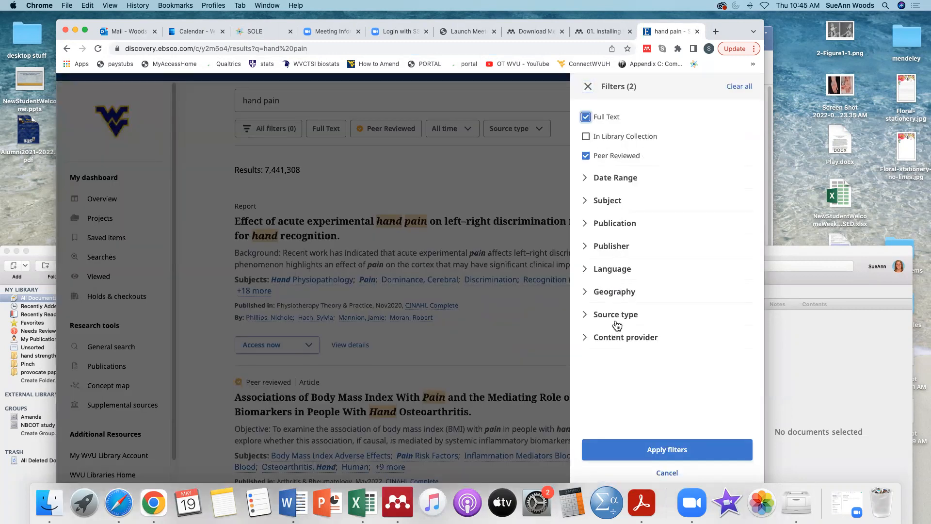
click(616, 320)
click(617, 374)
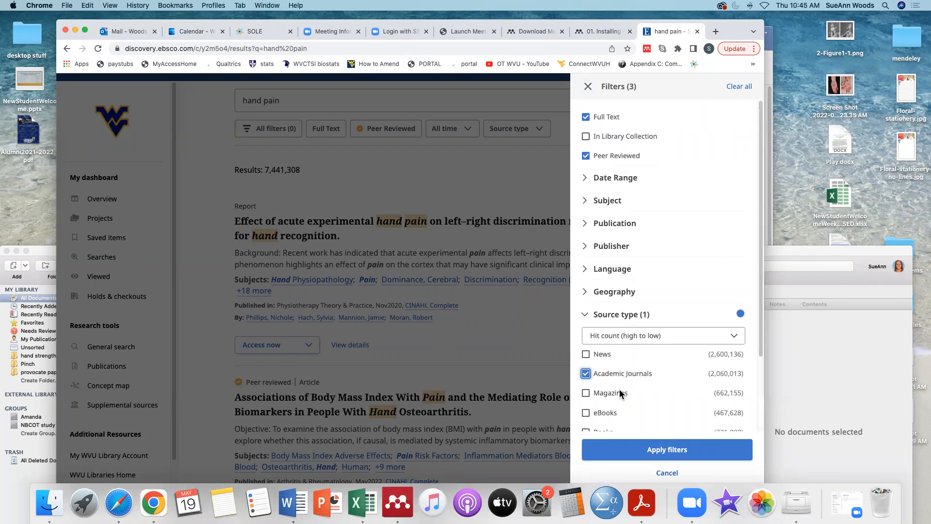
click(638, 447)
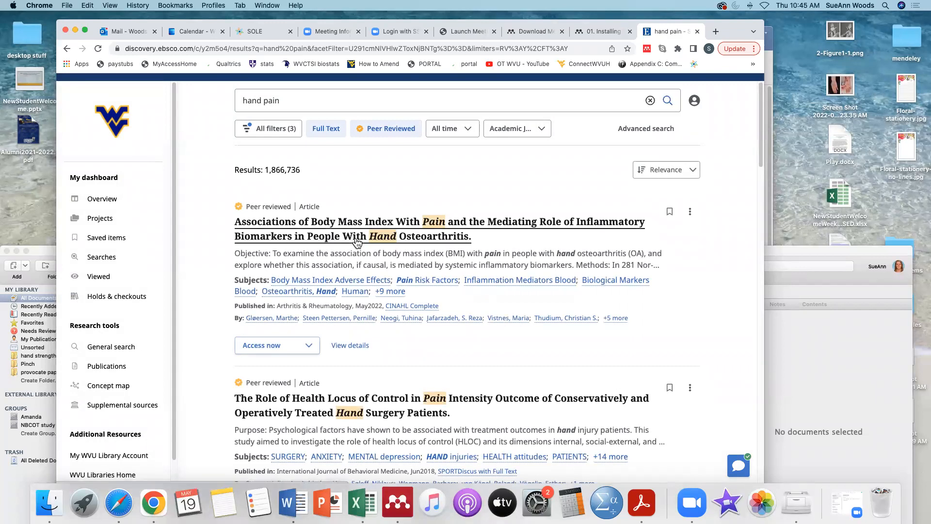
Step: Open the full text of the first article, on body mass index and pain in hand osteoarthritis, and find its PDF link
click(299, 349)
click(318, 365)
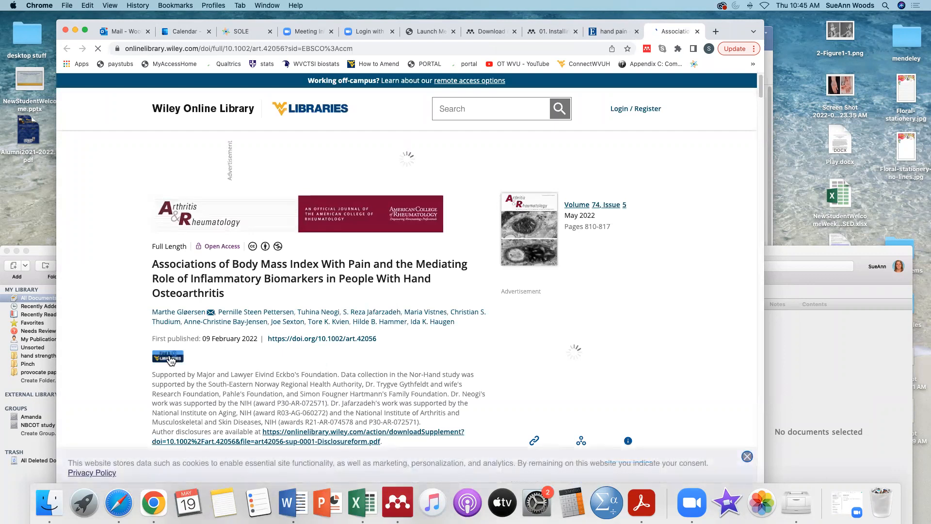
scroll(362, 351, down, 2)
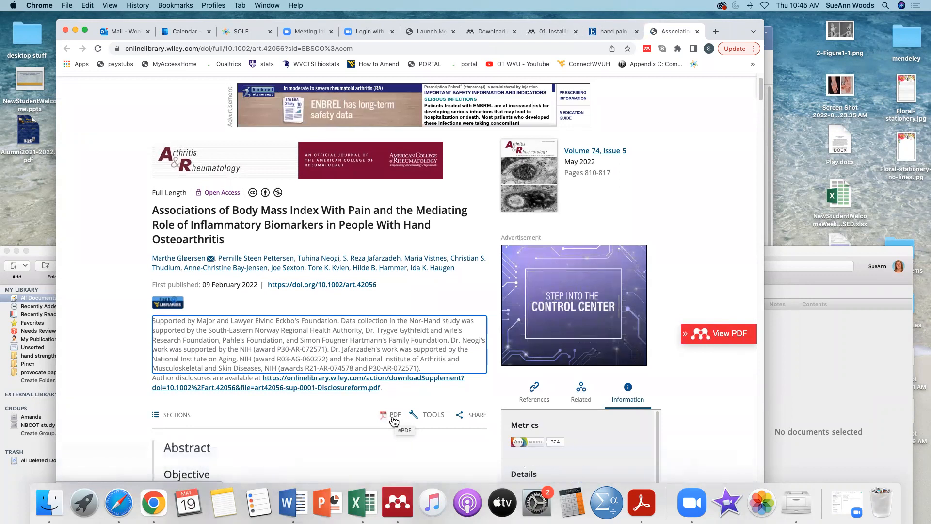
scroll(394, 420, down, 1)
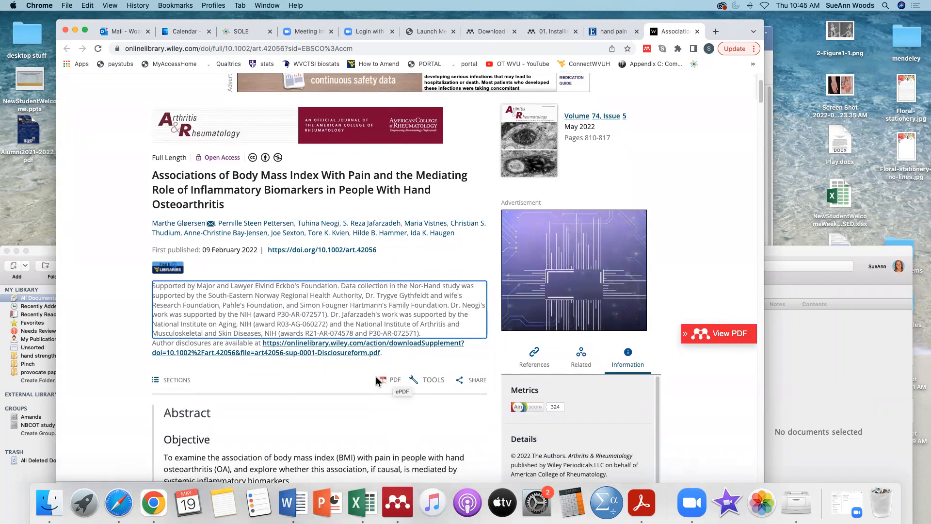
Step: Open the article's PDF view, download the PDF and move the browser window up slightly
click(393, 380)
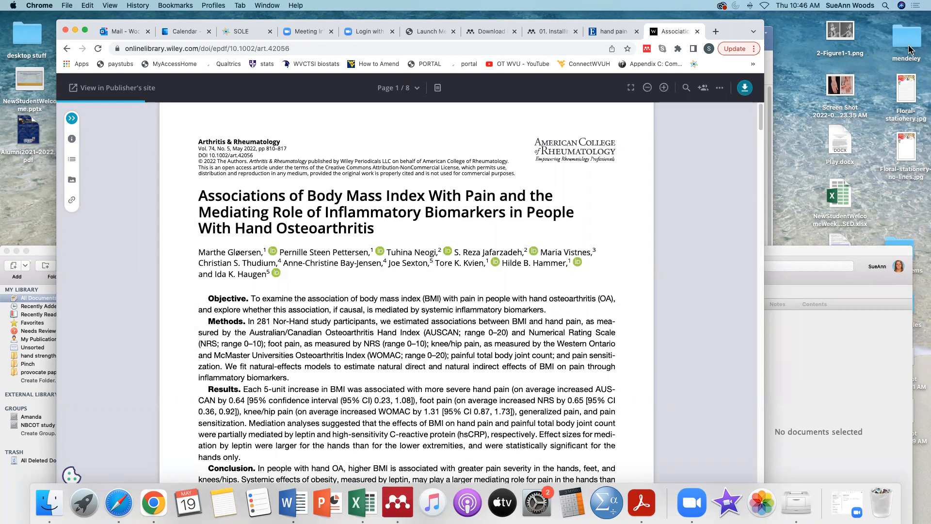
click(744, 89)
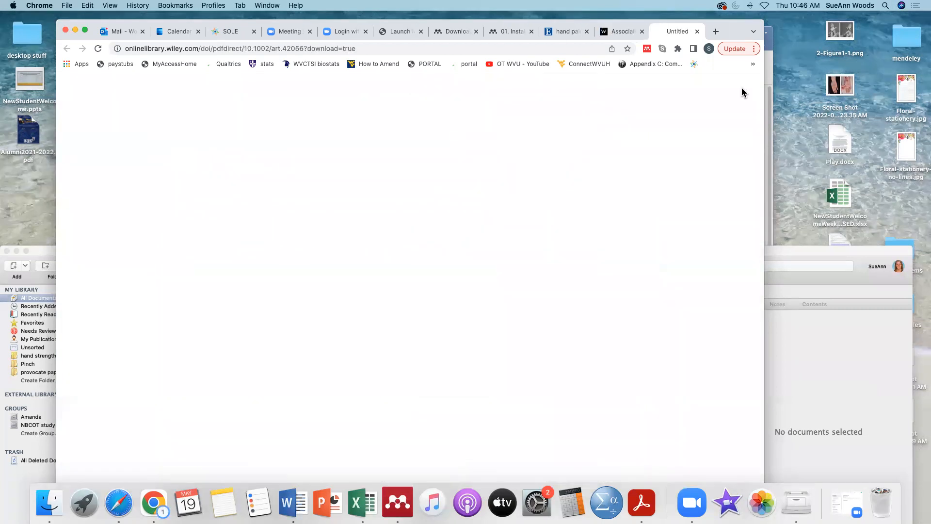
drag(730, 32, 734, 12)
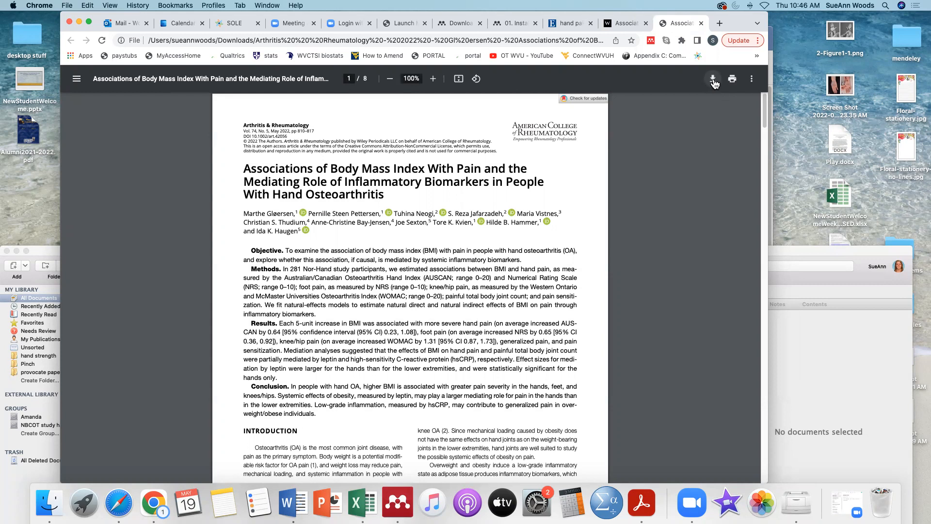
click(713, 80)
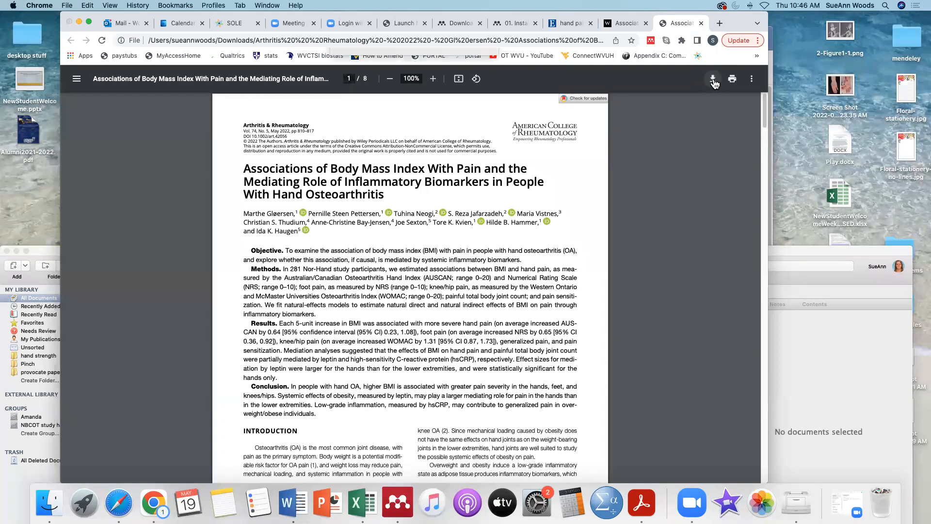
click(401, 92)
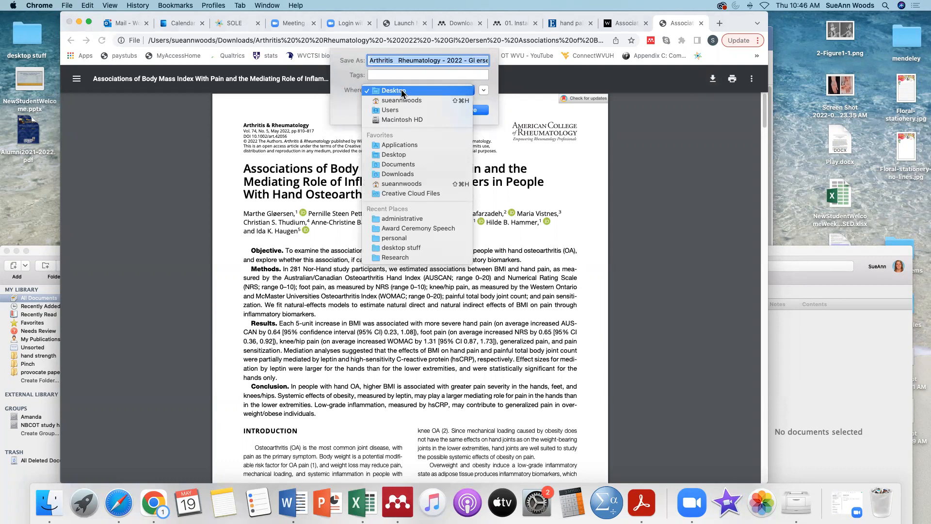
click(407, 156)
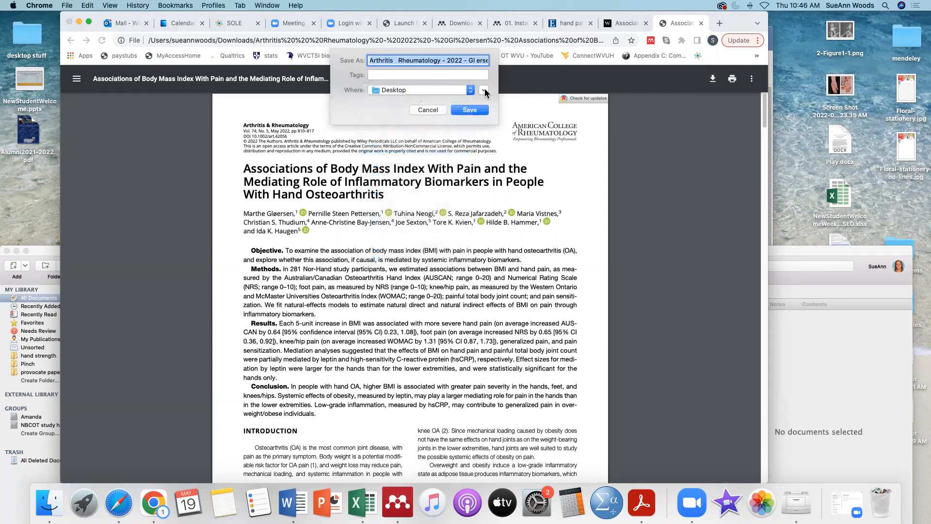
click(484, 91)
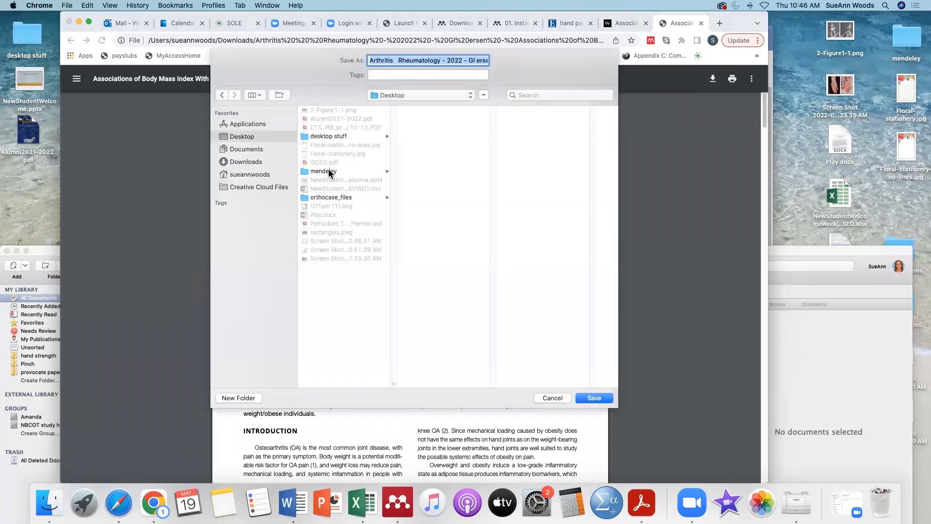
click(329, 171)
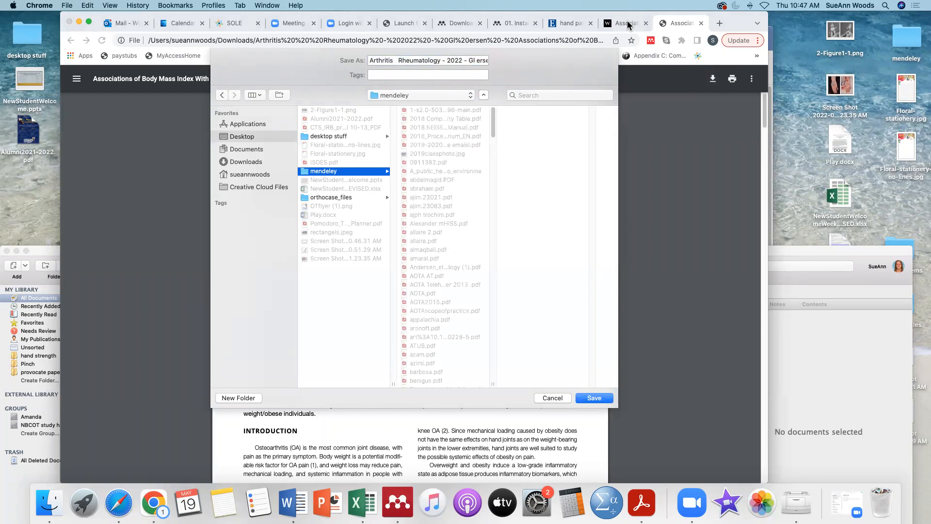
click(552, 398)
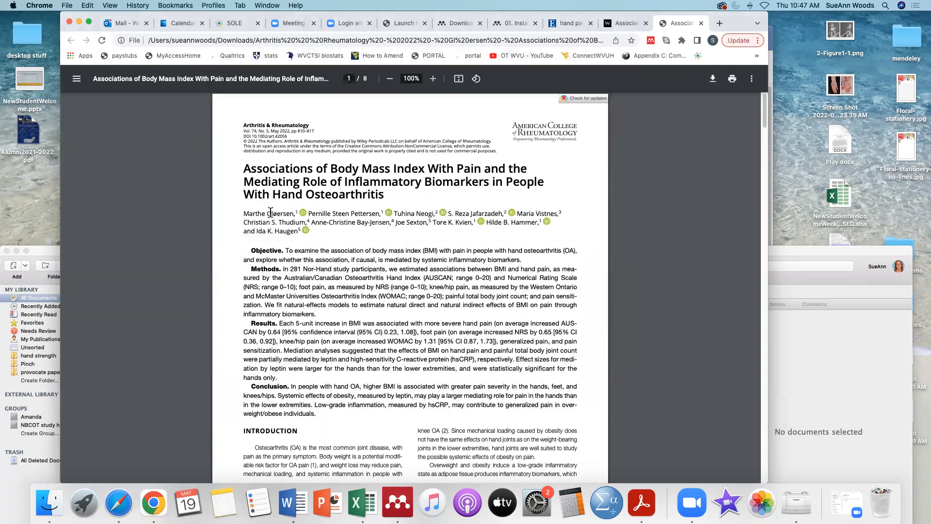
Step: Save a copy of the article PDF in the mendeley folder on the Desktop, naming the file with the first author's surname
drag(270, 214, 317, 216)
key(super+c)
click(712, 82)
click(338, 171)
triple_click(425, 60)
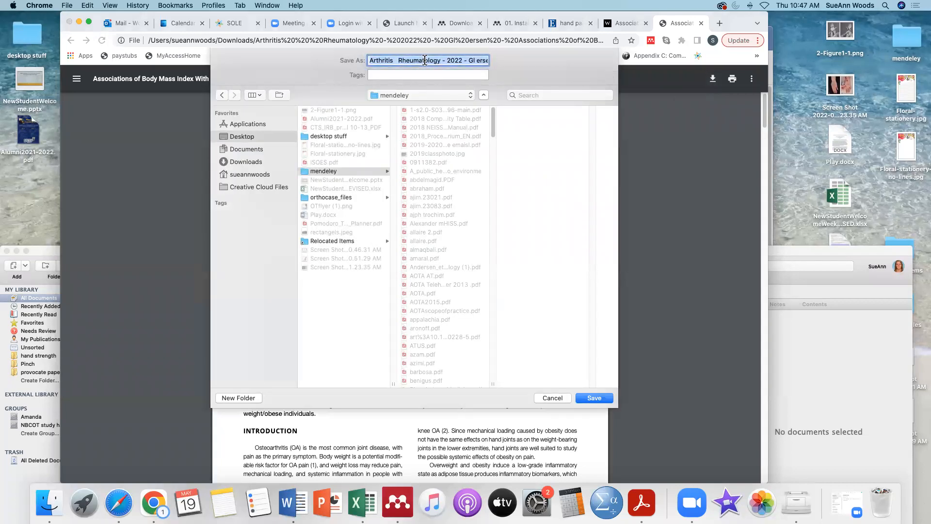
key(super+v)
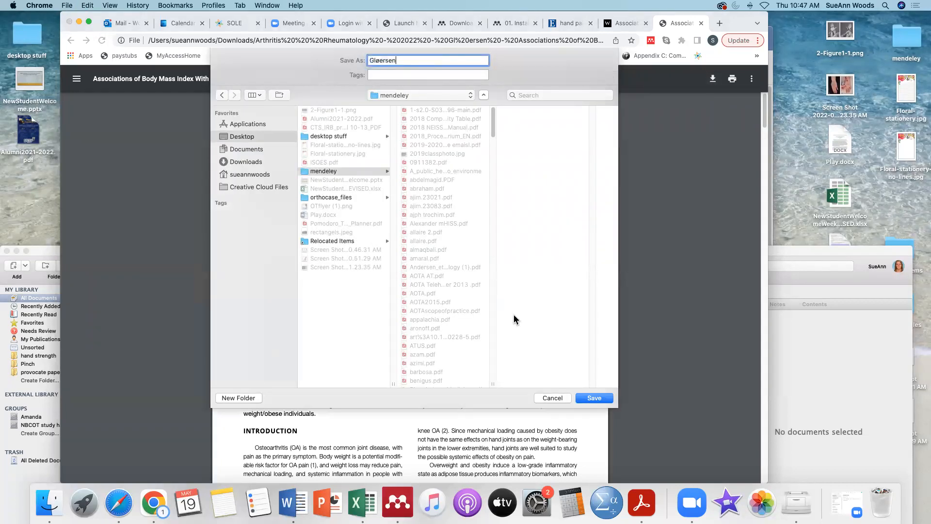
click(600, 397)
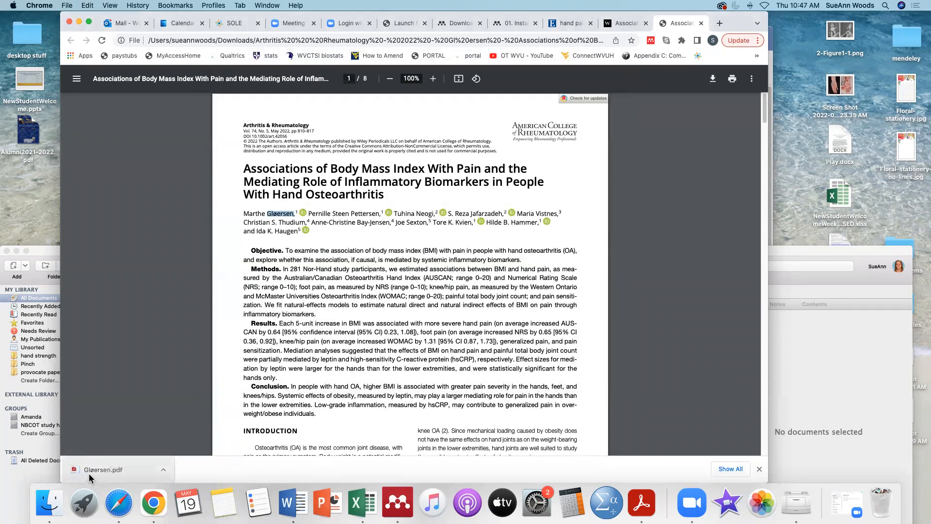
Step: Switch to Mendeley Desktop and add the newly saved article PDF from the mendeley folder to the library
drag(787, 259, 788, 96)
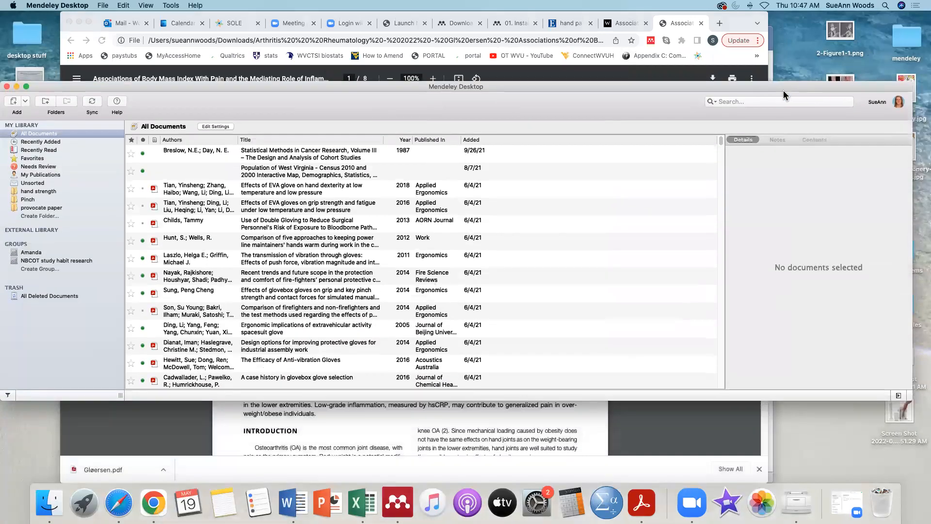
click(25, 103)
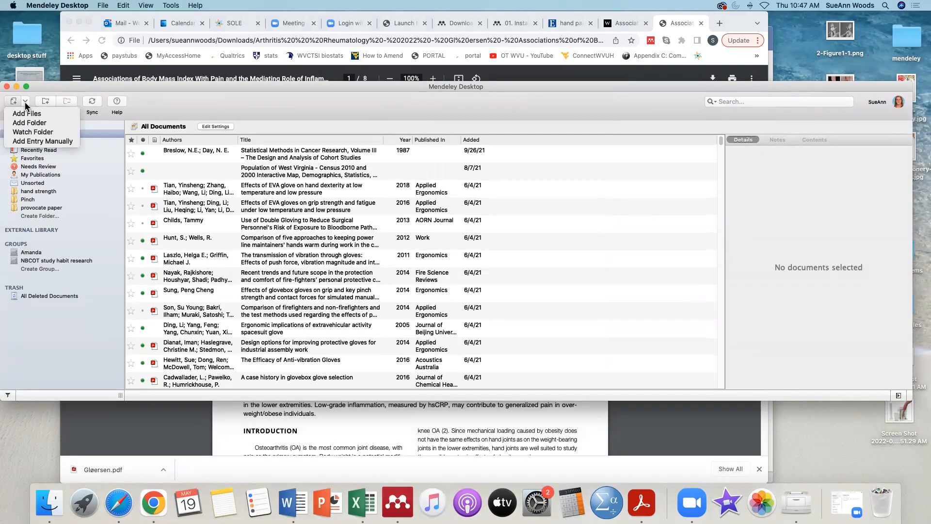
click(54, 113)
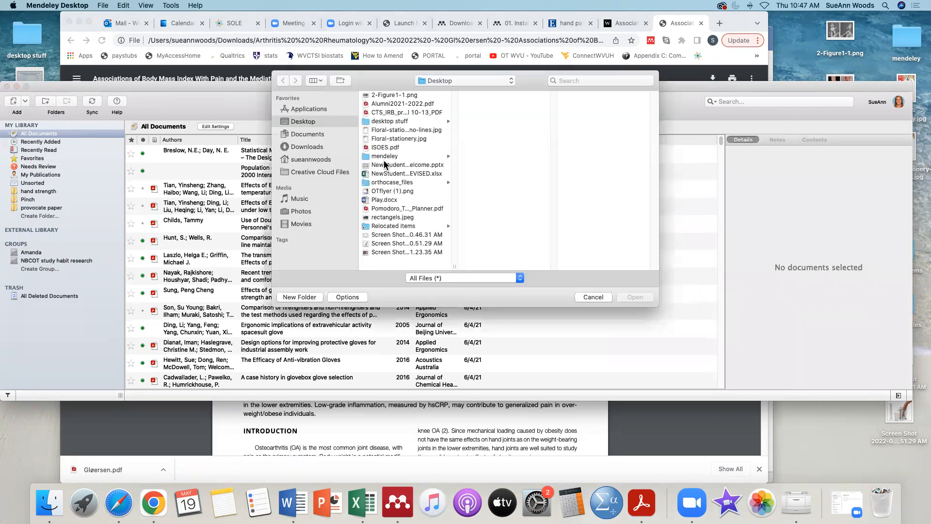
click(398, 158)
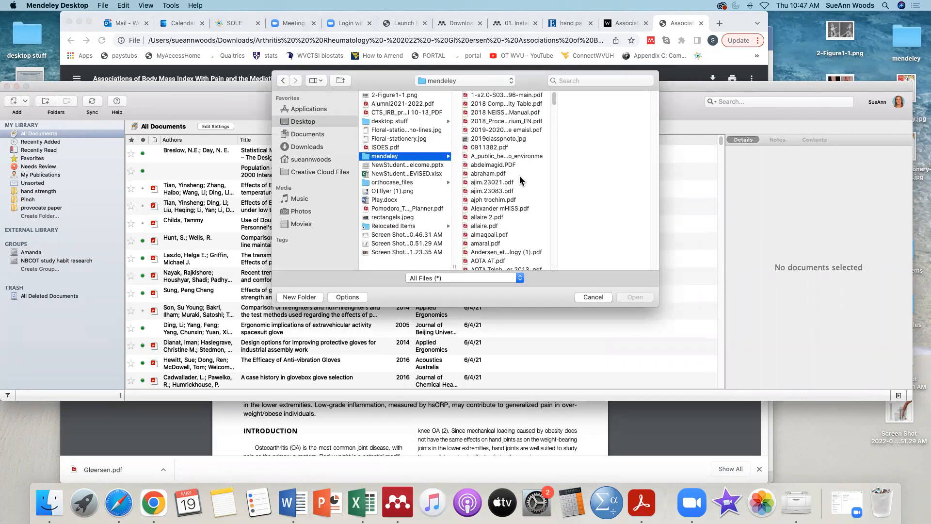
scroll(519, 177, down, 15)
scroll(519, 178, up, 10)
click(498, 160)
click(627, 295)
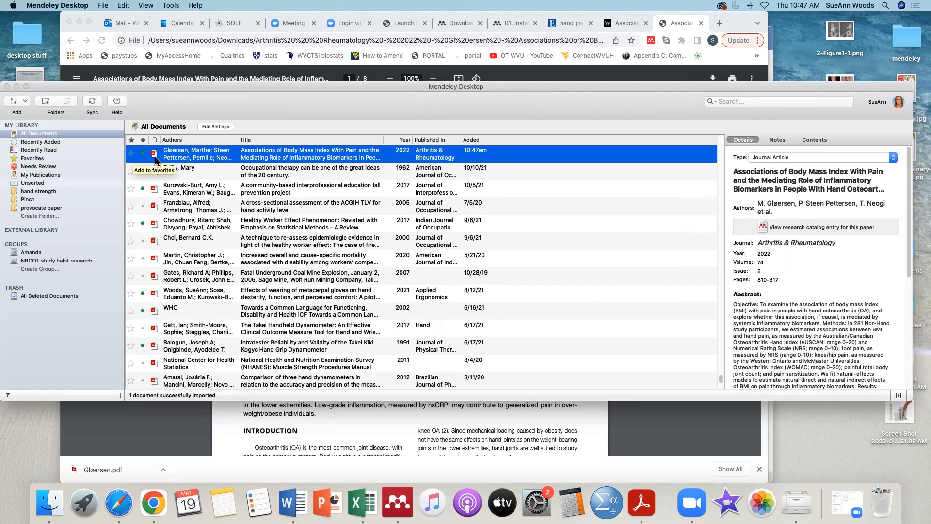
Step: Open the imported article in an enlarged Mendeley window and highlight its abstract from the Objective into the Methods section
double_click(412, 156)
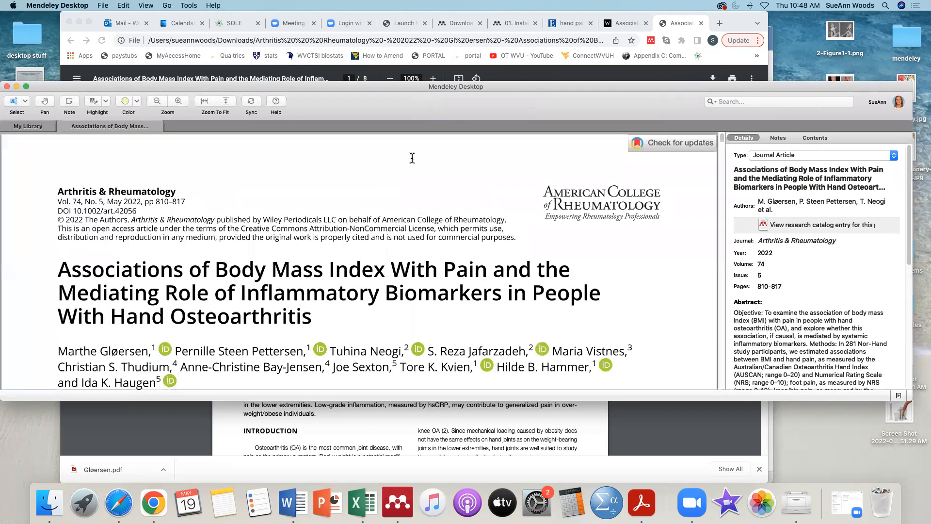
drag(413, 399, 410, 502)
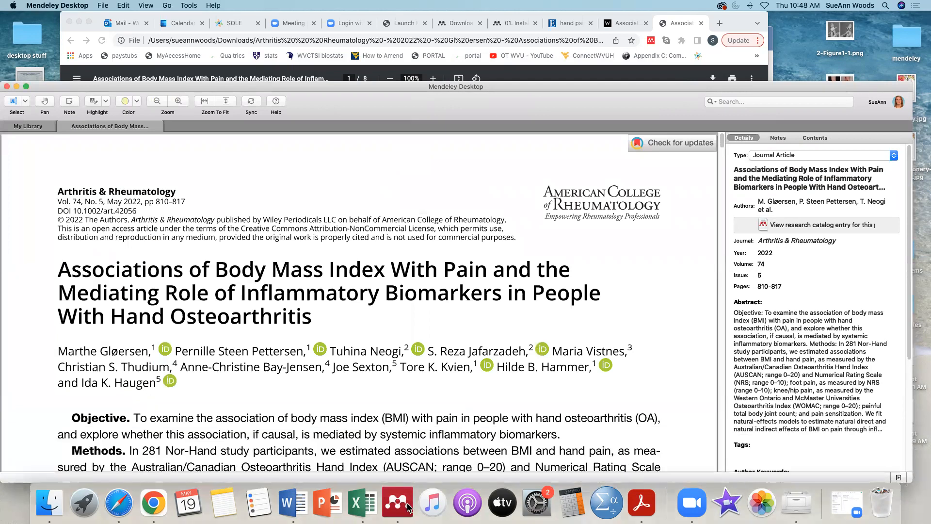
click(156, 101)
drag(188, 337, 357, 407)
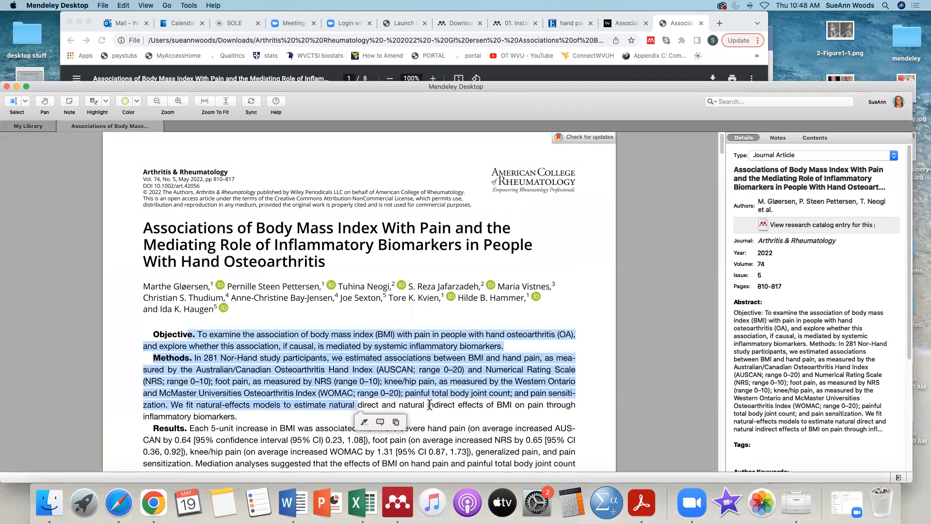
click(364, 422)
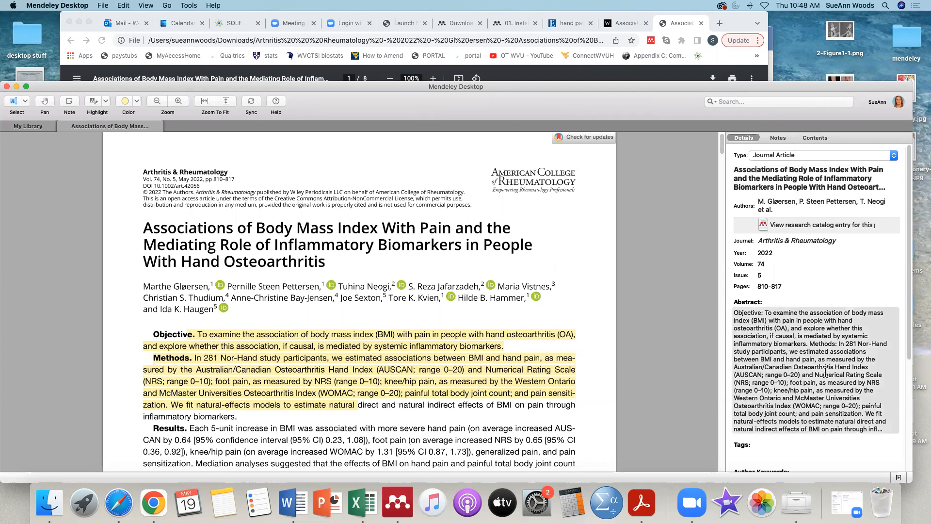
Step: Examine the imported article's details, including title, journal data, abstract, catalog IDs and the complete author list
scroll(825, 372, down, 5)
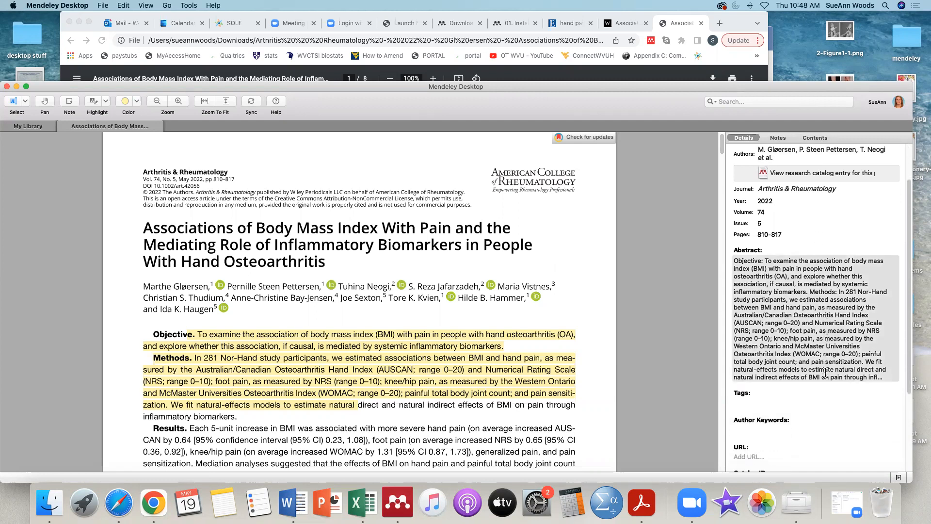
scroll(825, 372, up, 5)
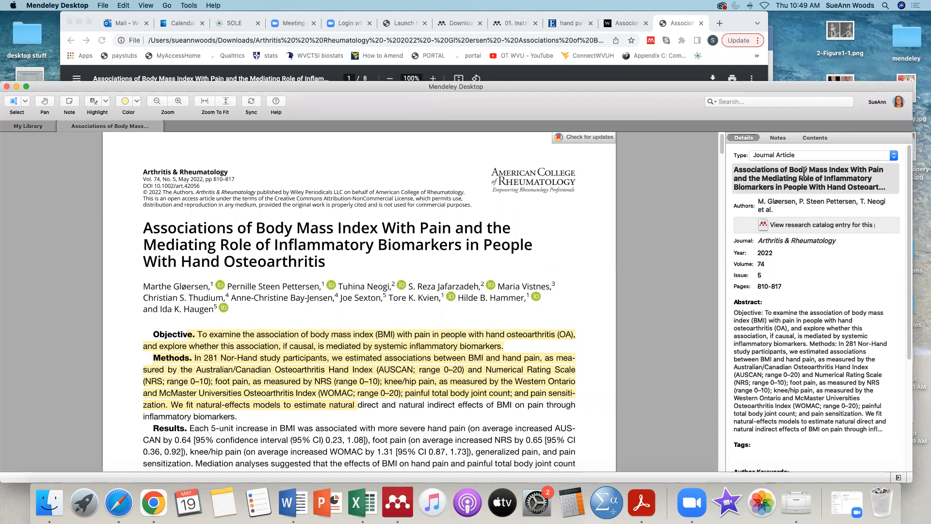
scroll(822, 349, down, 5)
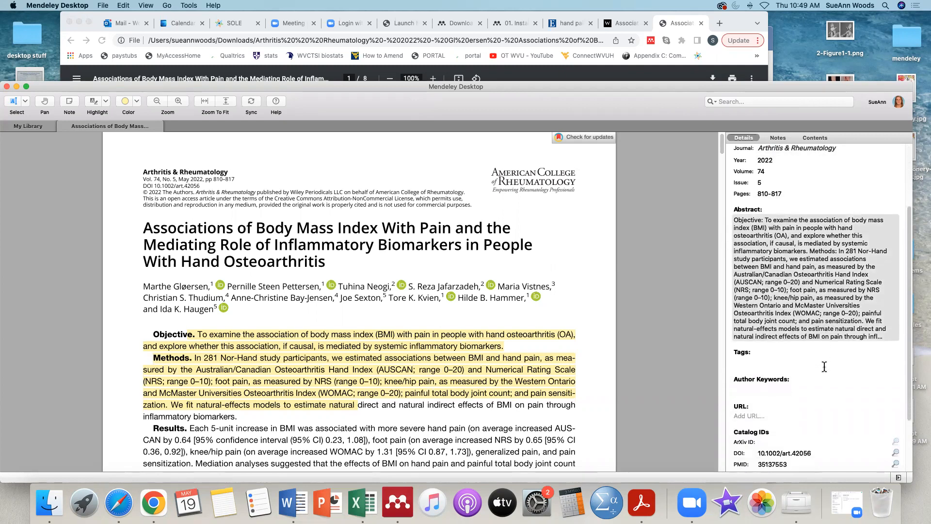
scroll(824, 359, up, 5)
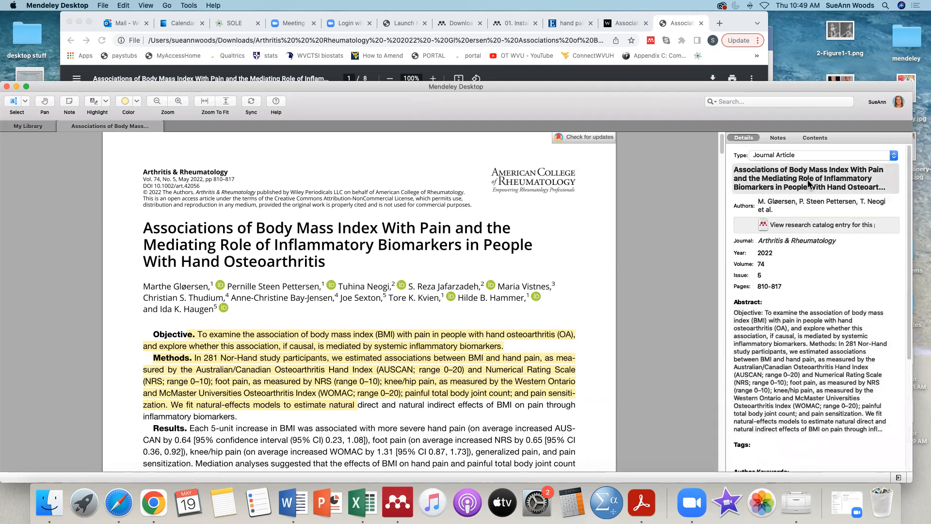
click(803, 209)
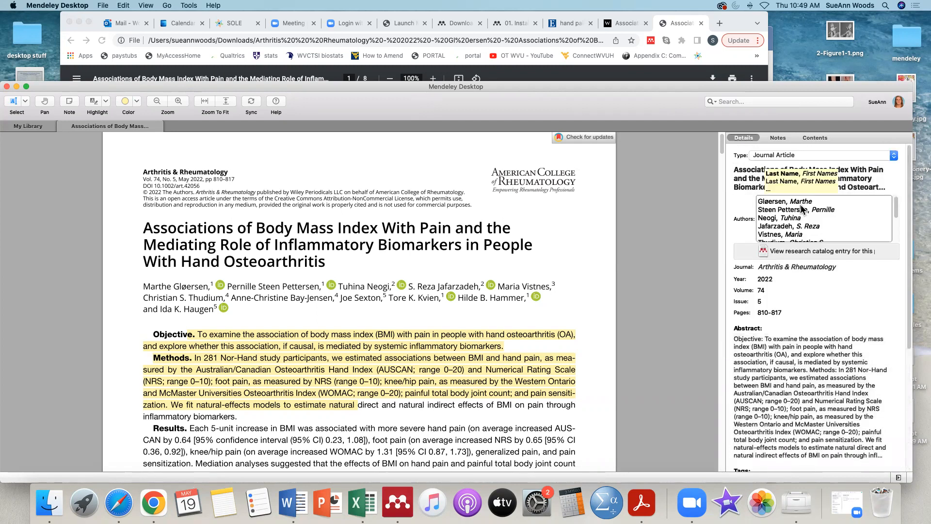
scroll(824, 232, down, 3)
scroll(830, 232, down, 1)
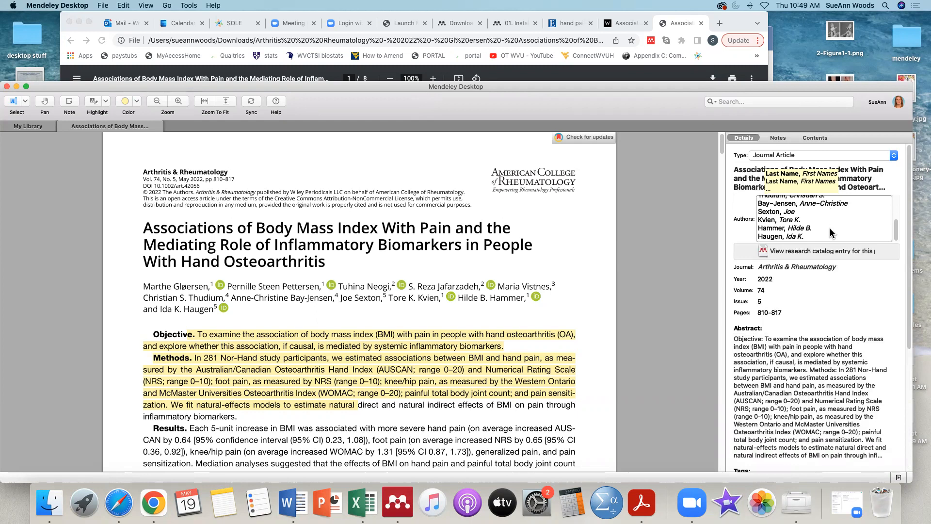
scroll(831, 232, up, 5)
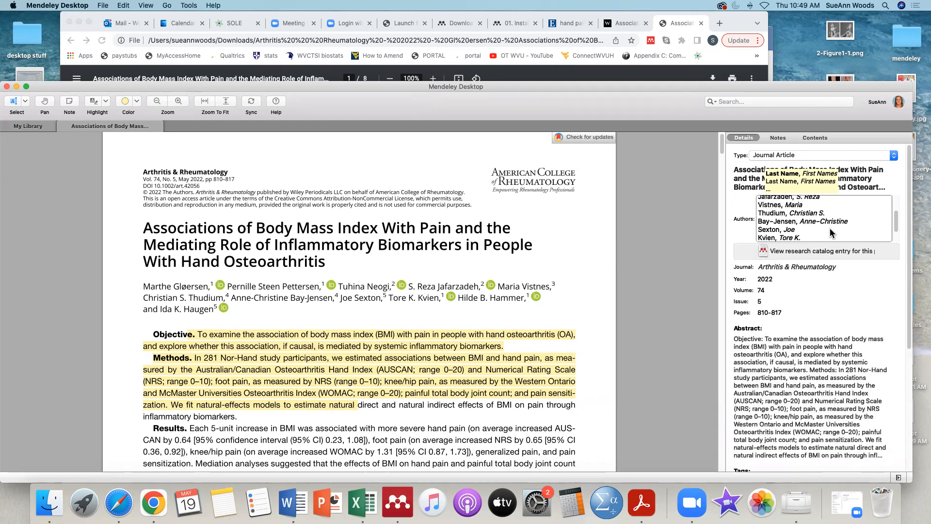
click(699, 216)
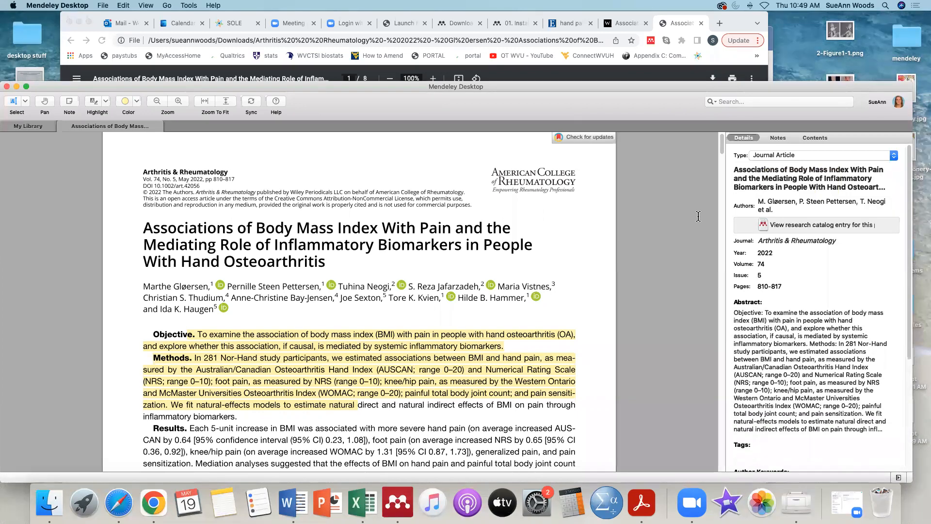
Step: Sync the library, switch to Word and add "Additionally hand pain is associated with BMI in people with osteoarthritis" after the first sentence
click(251, 104)
click(293, 502)
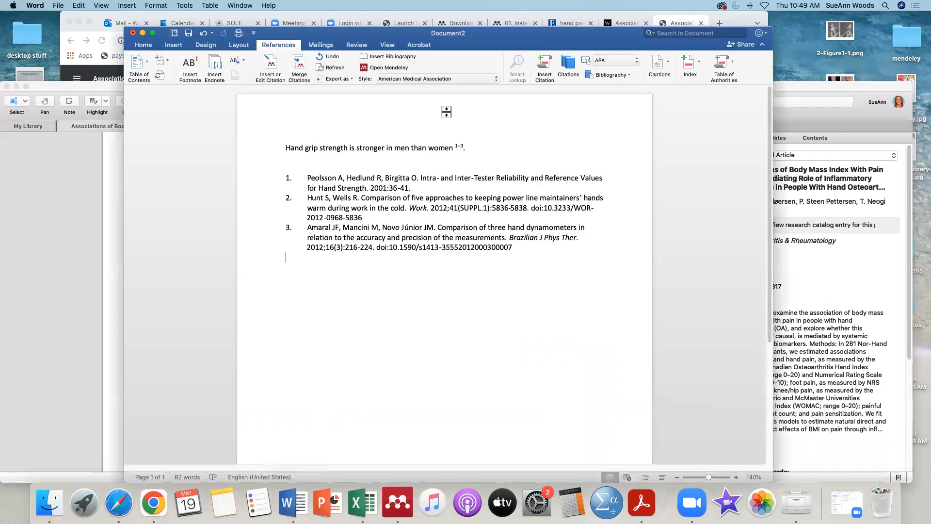
text(Additionally hand pain is)
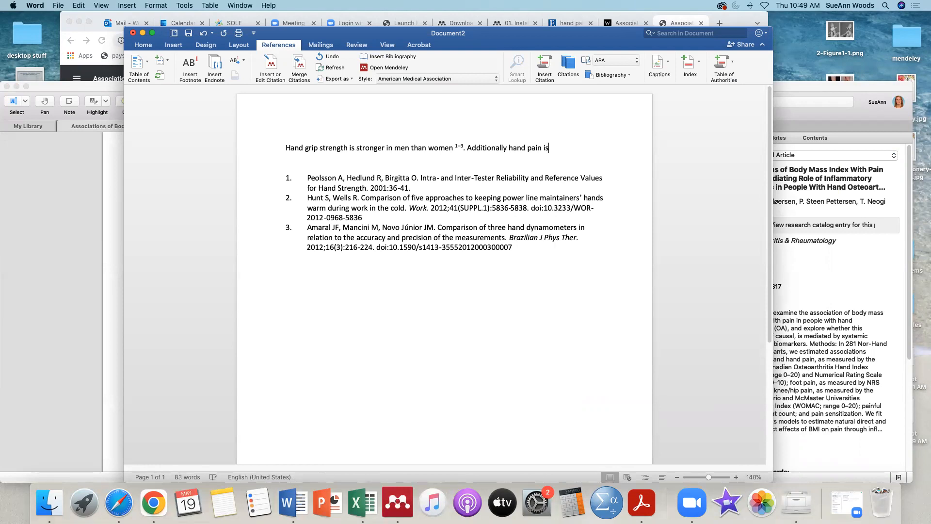
text( associated with BMI)
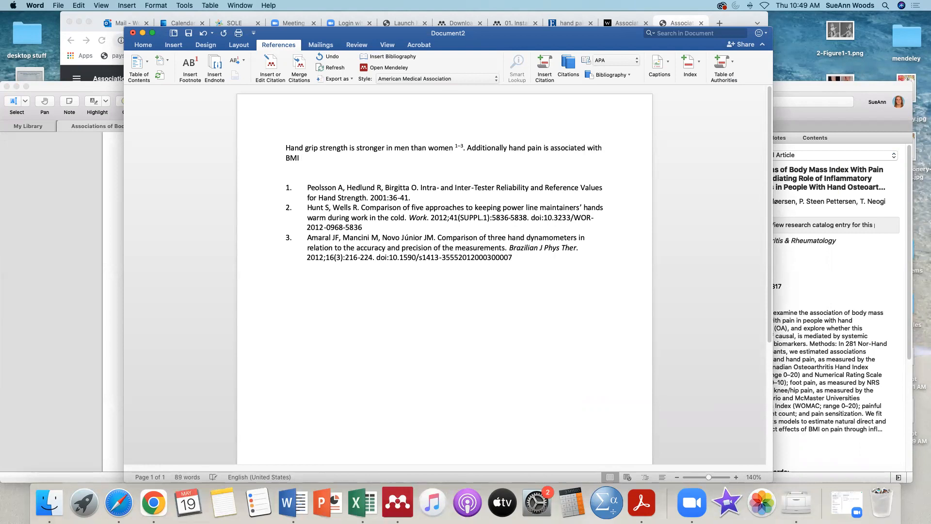
text( in people with osteoarthritis)
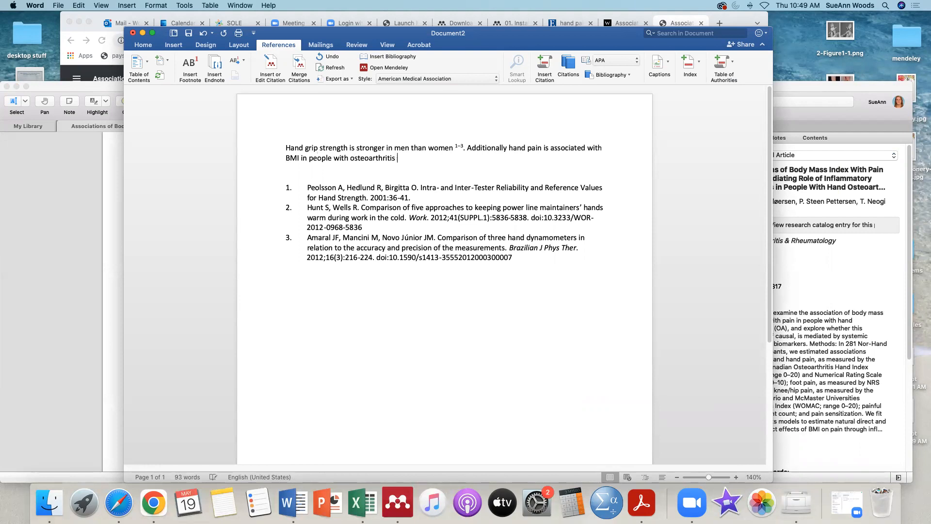
Step: Insert a Mendeley citation for the body mass index and hand osteoarthritis article after the new sentence, finding it with "bmi osteo"
click(271, 64)
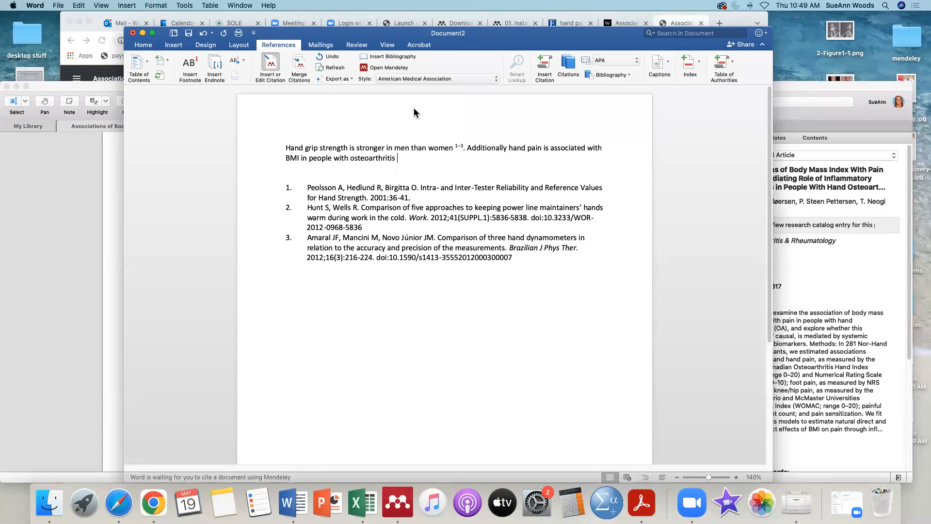
text(gl)
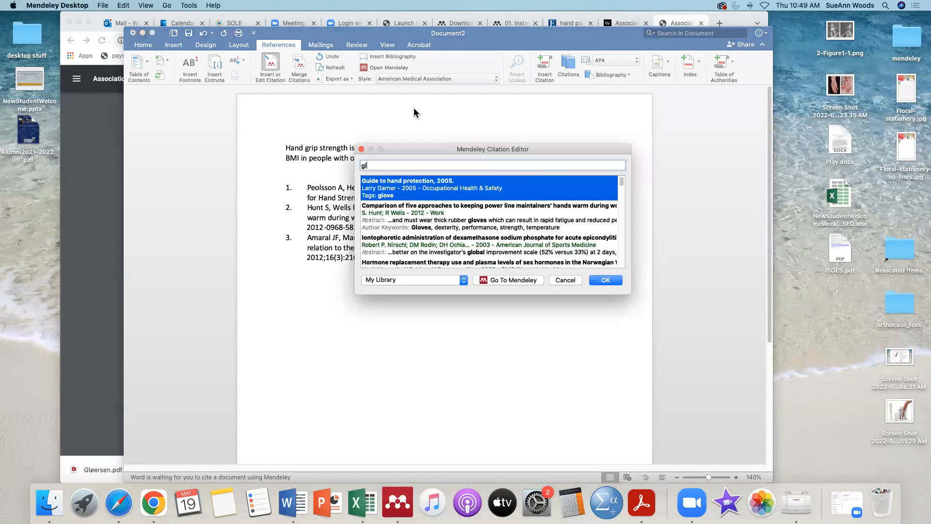
scroll(458, 203, down, 5)
scroll(456, 199, up, 5)
key(BackSpace)
key(BackSpace)
text(b)
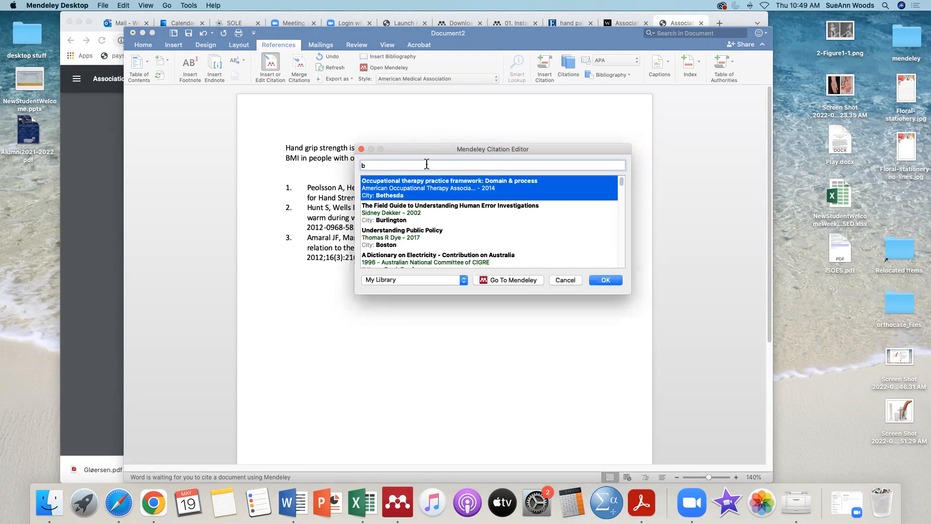
text(mi osteo)
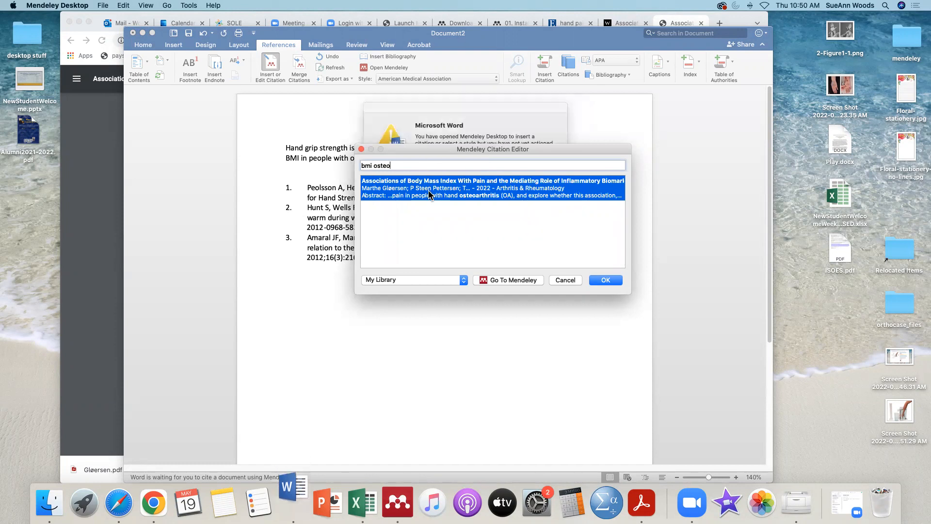
key(Return)
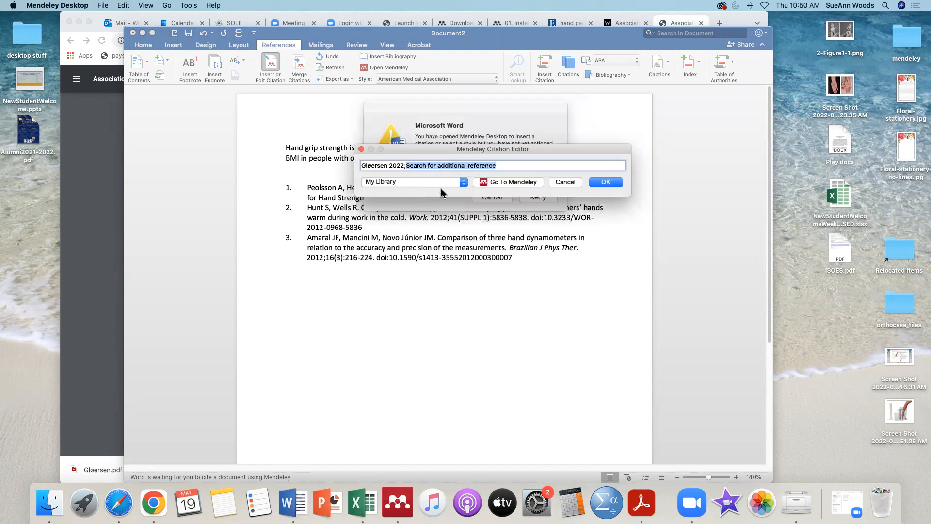
click(606, 182)
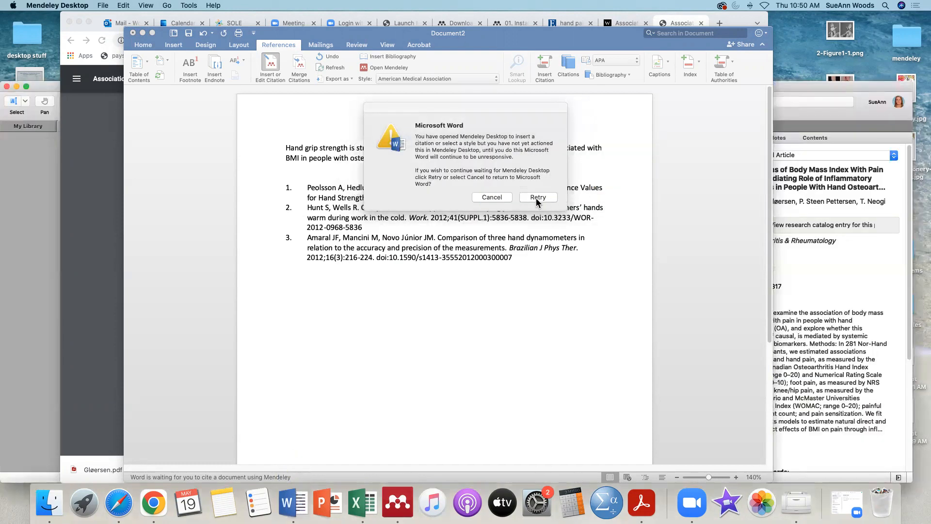
click(537, 198)
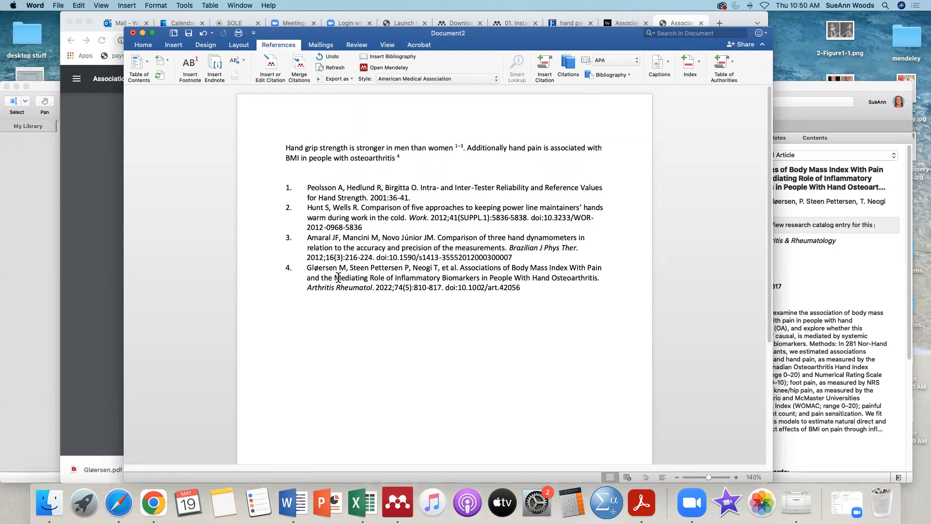
Step: Change the citation style to American Psychological Association 7th edition and end the hand pain sentence with a period
click(423, 83)
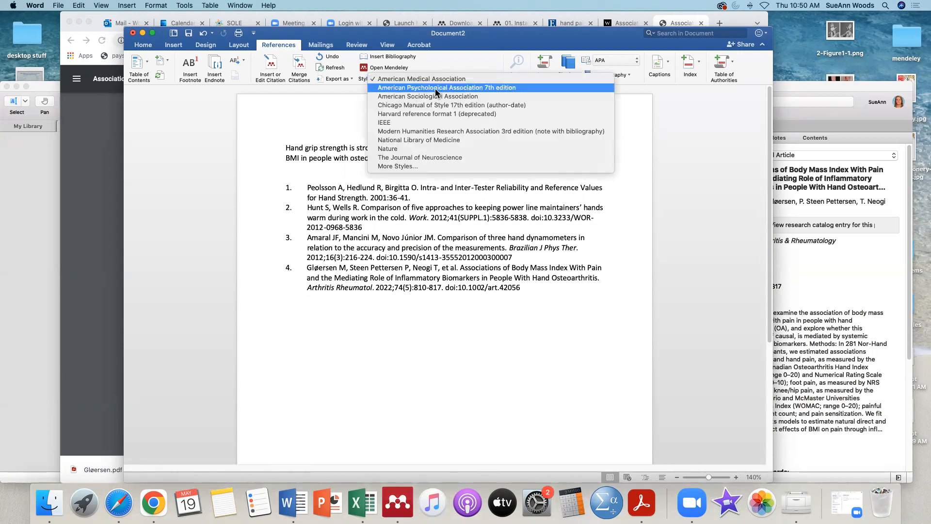
click(436, 89)
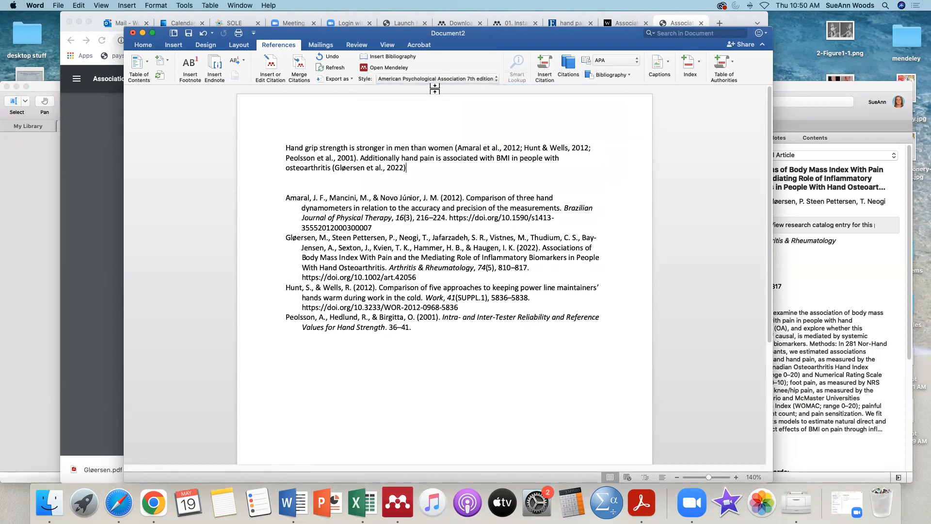
text(.)
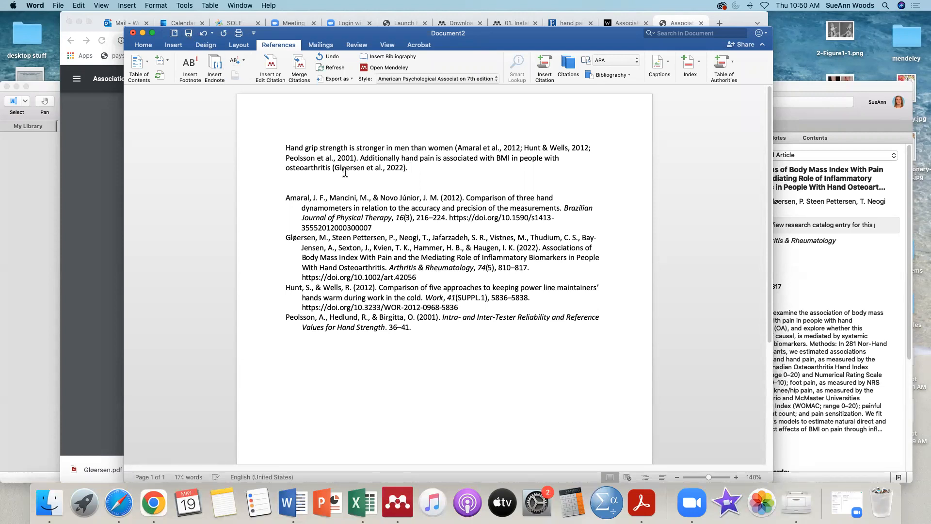
click(366, 208)
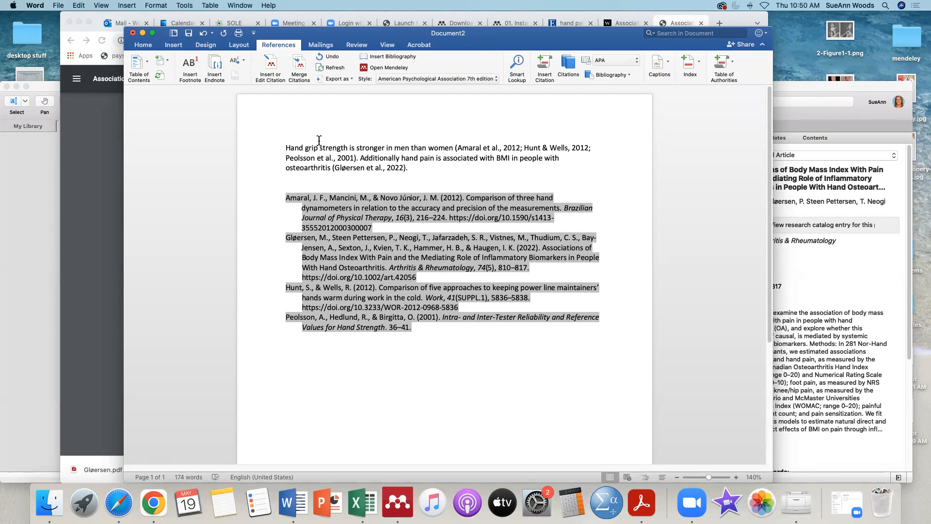
click(586, 173)
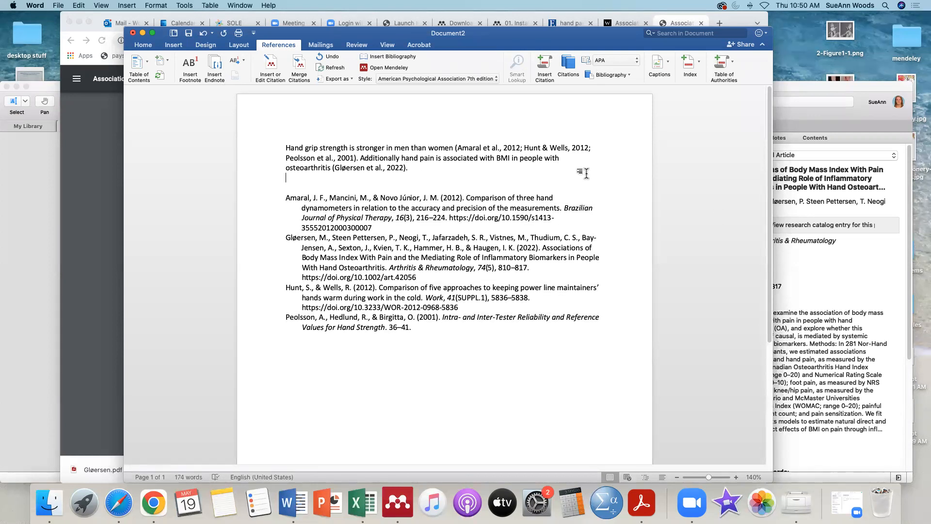